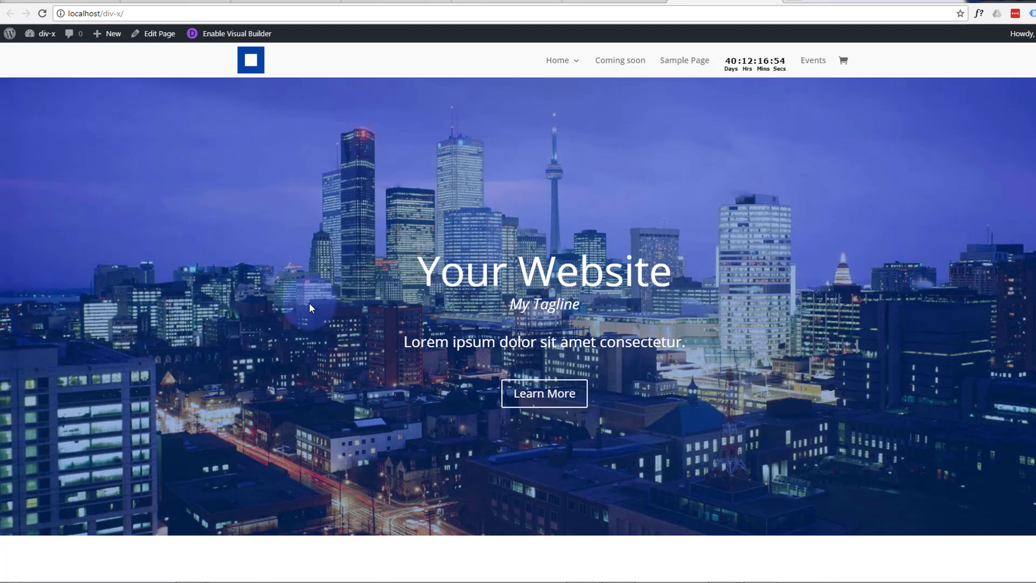
# Scroll through the full Font Awesome free icon gallery, then return to its top
pyautogui.scroll(-10, 305, 303)
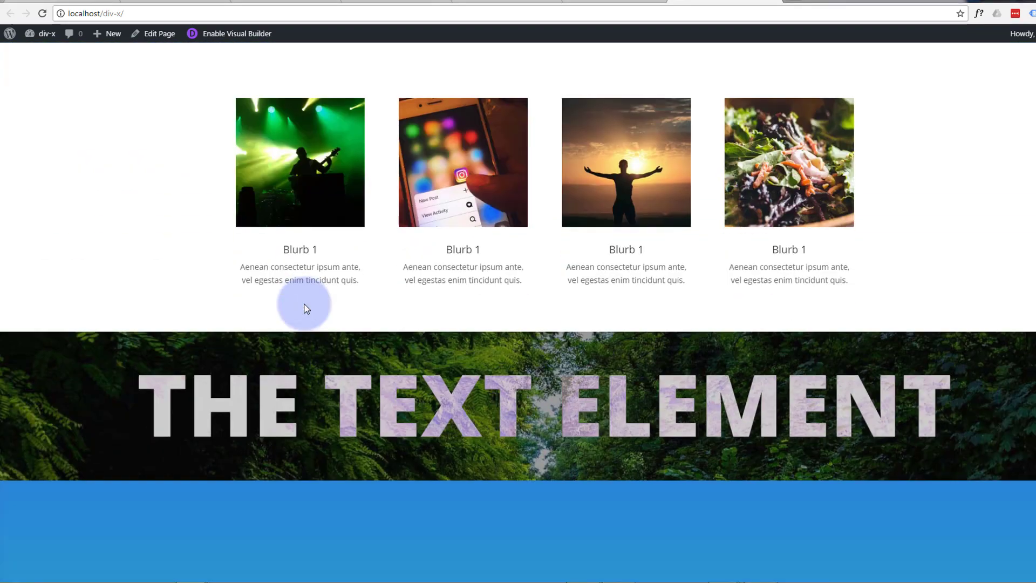
pyautogui.scroll(10, 305, 305)
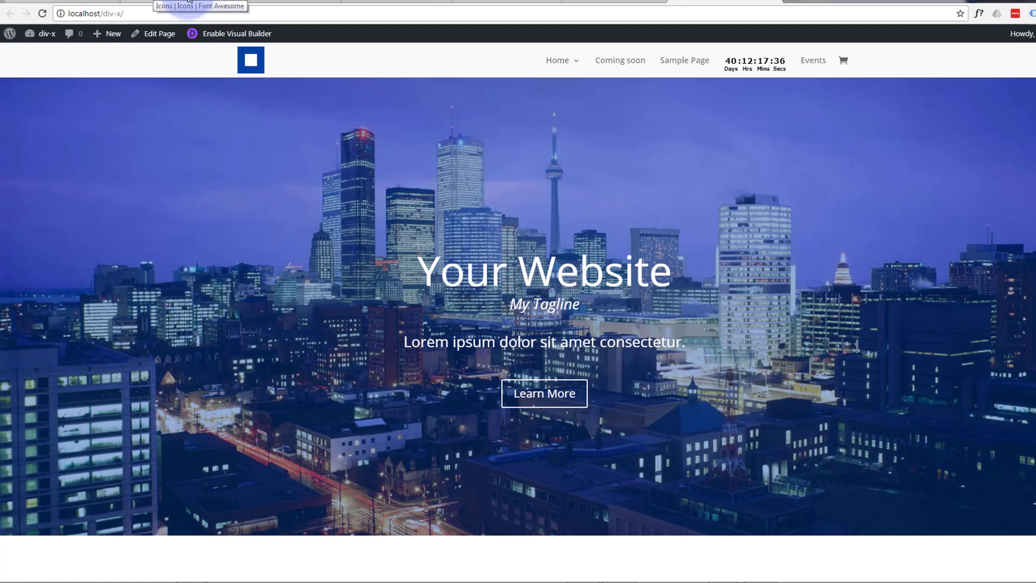
pyautogui.click(189, 1)
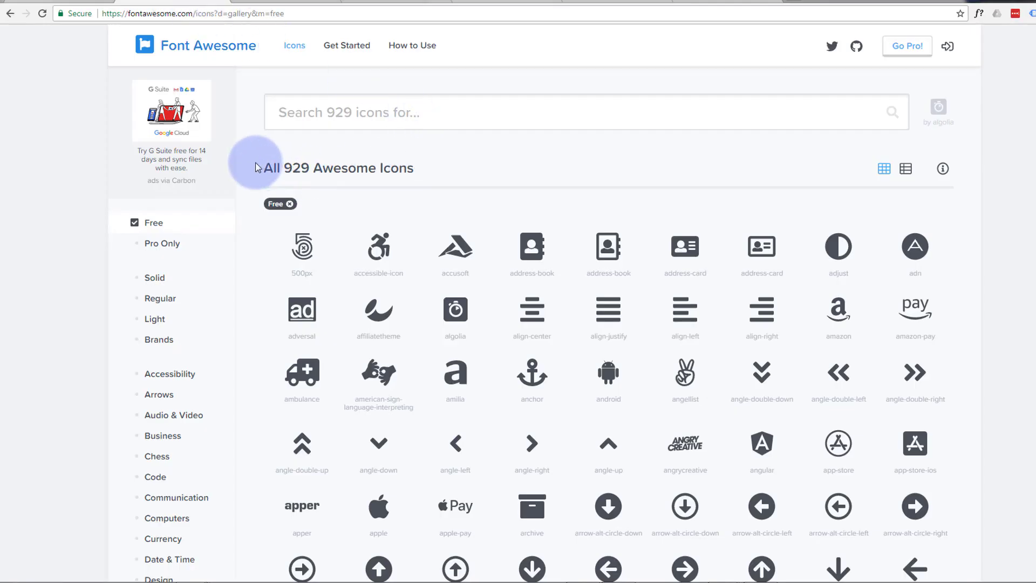
pyautogui.scroll(-2, 232, 162)
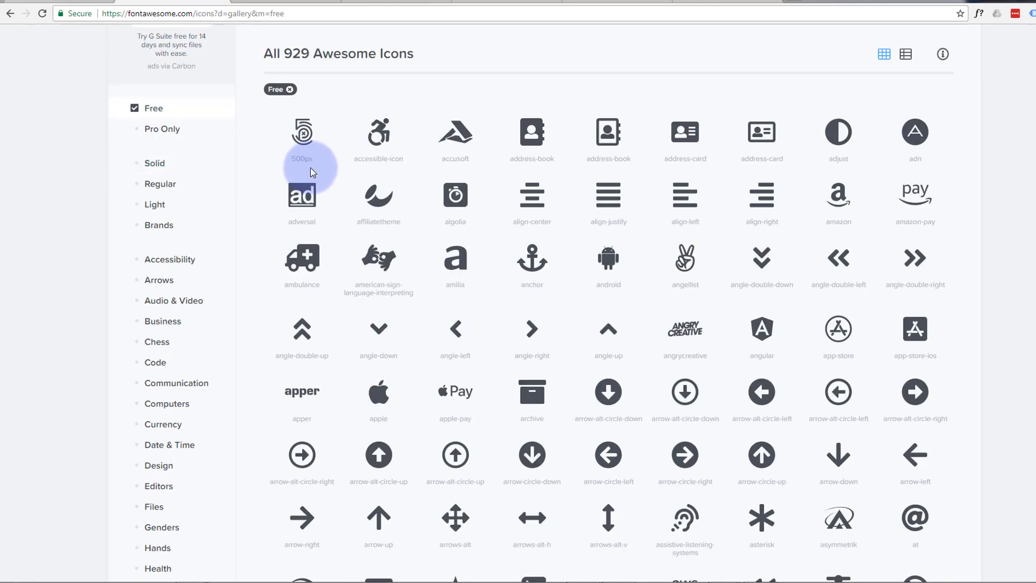
pyautogui.scroll(-10, 700, 286)
pyautogui.scroll(-6, 768, 286)
pyautogui.scroll(-15, 1030, 296)
pyautogui.scroll(-14, 1030, 296)
pyautogui.scroll(-16, 1030, 294)
pyautogui.scroll(-20, 1030, 294)
pyautogui.scroll(-12, 1032, 290)
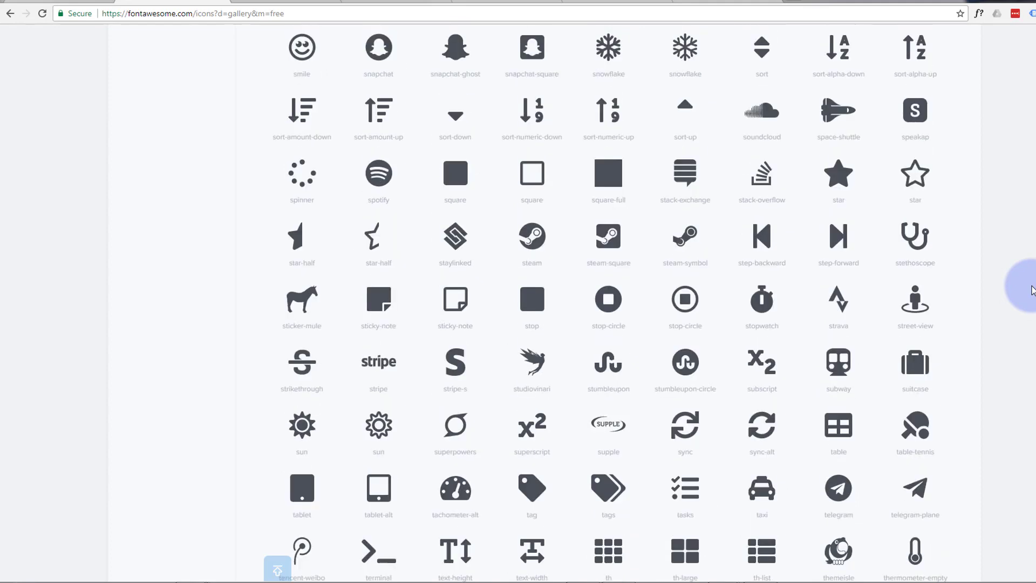
pyautogui.scroll(-10, 1033, 290)
pyautogui.scroll(-5, 1032, 290)
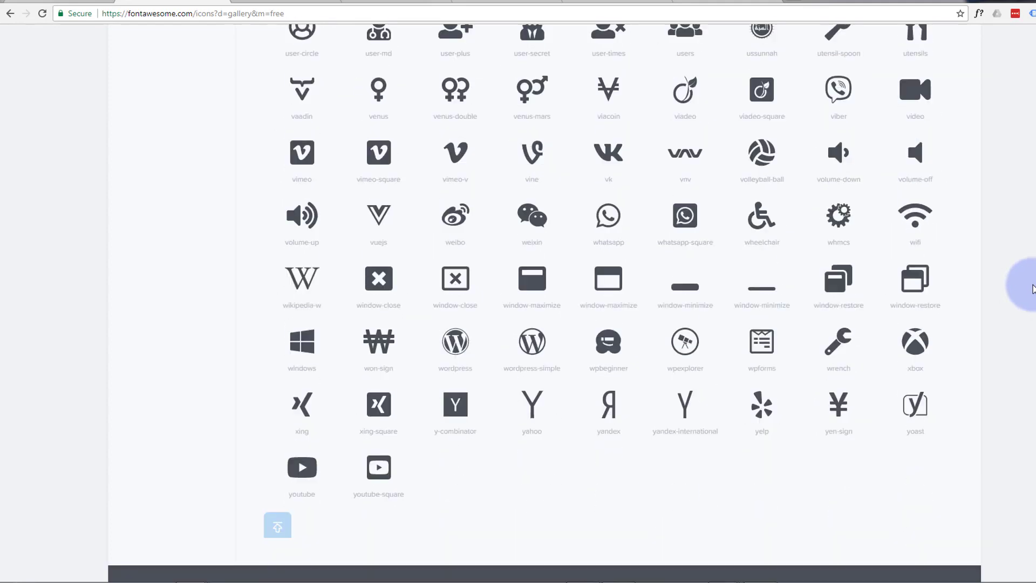
pyautogui.scroll(7, 1032, 290)
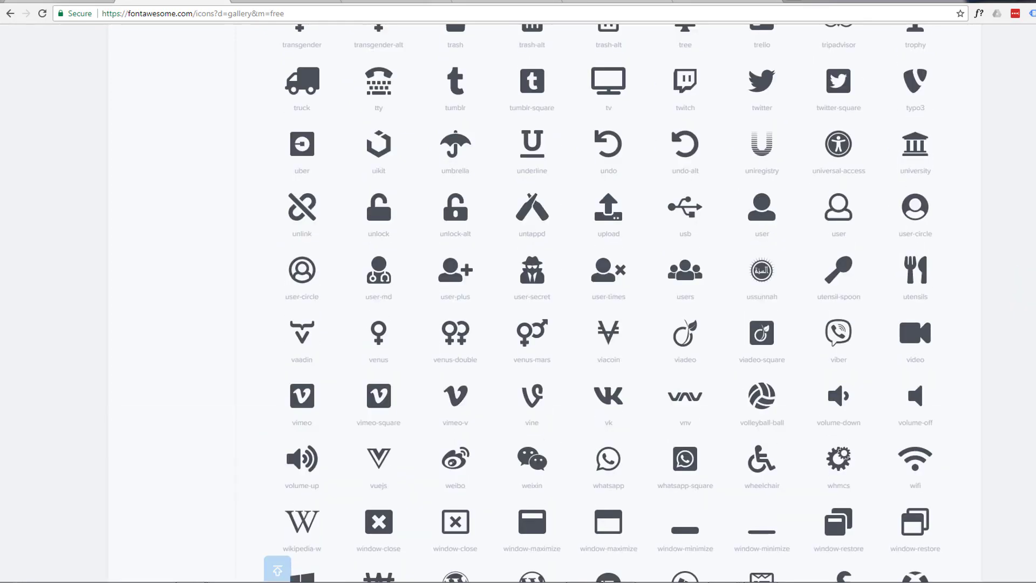
pyautogui.press('Home')
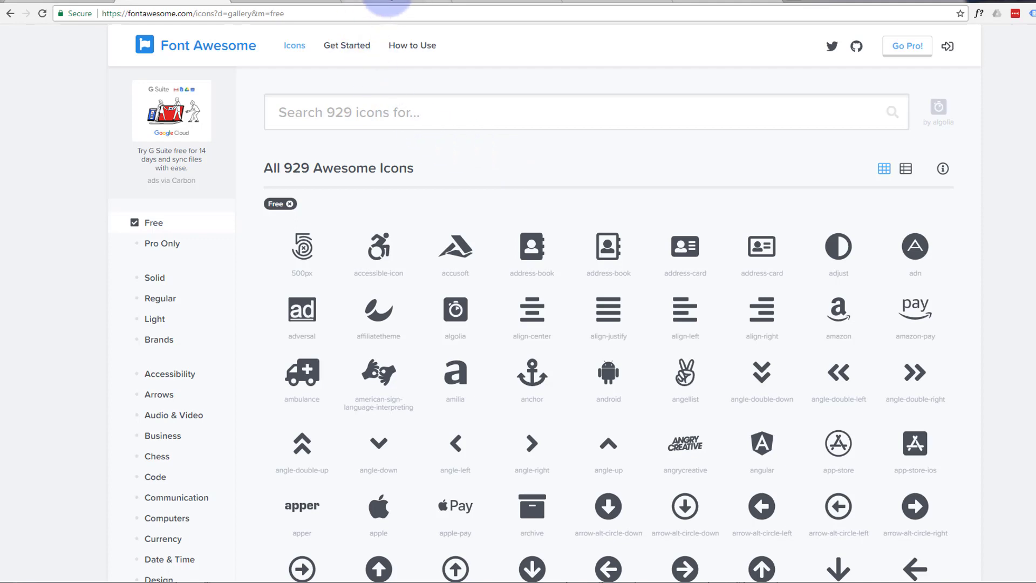
# Center a blank Notepad window over the BootstrapCDN Font Awesome page
pyautogui.click(388, 5)
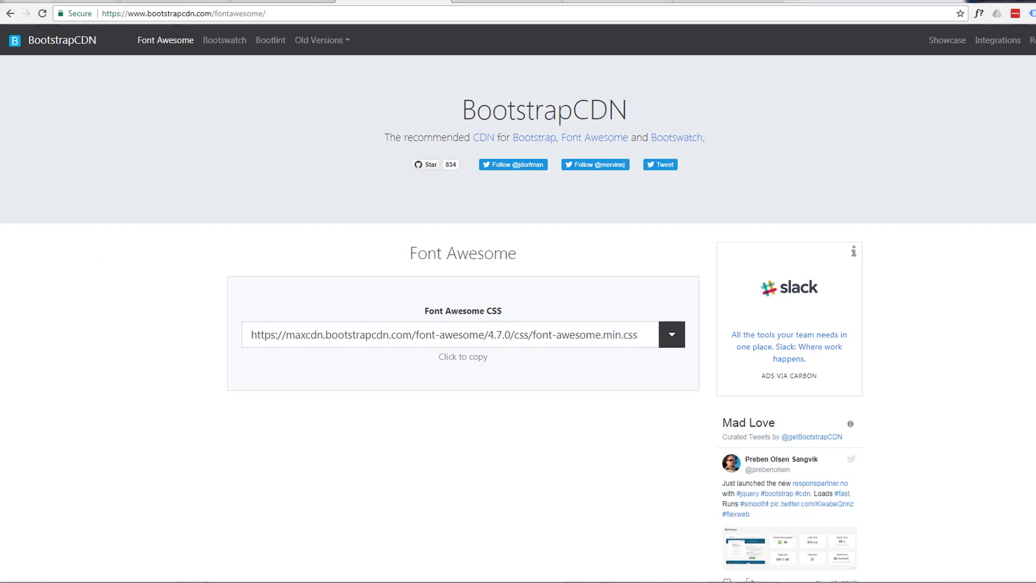
pyautogui.moveTo(0, 162); pyautogui.dragTo(535, 101)
# Write <link rel="stylesheet" href=""/> in Notepad, leaving the caret between the empty href quotes
pyautogui.click(328, 173)
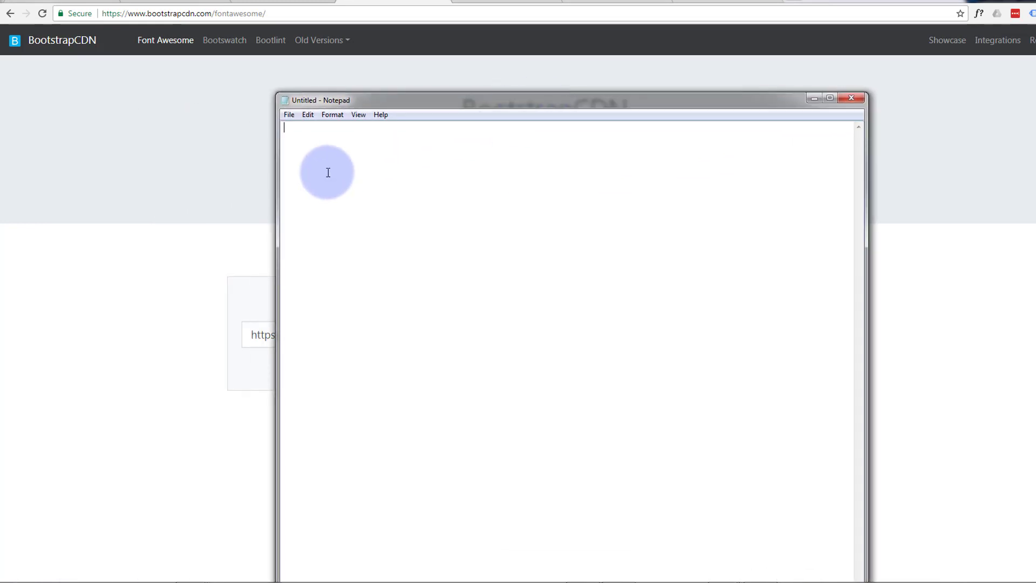
pyautogui.press('Return')
pyautogui.press('Return')
pyautogui.write('<')
pyautogui.write('link ')
pyautogui.write('re')
pyautogui.write('l=""')
pyautogui.write('s')
pyautogui.write('tyleshe')
pyautogui.write('et')
pyautogui.click(387, 148)
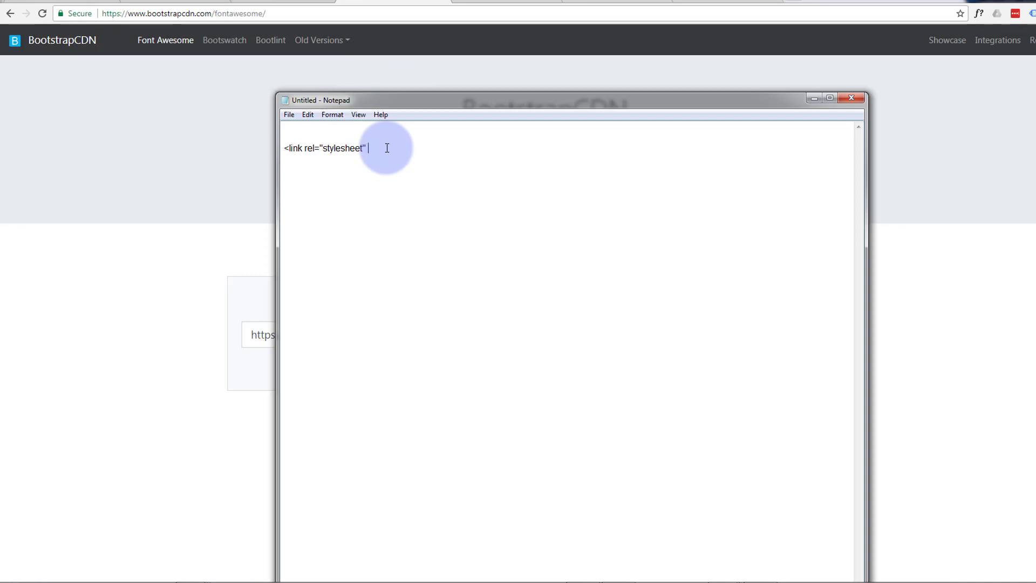
pyautogui.write('href=""/')
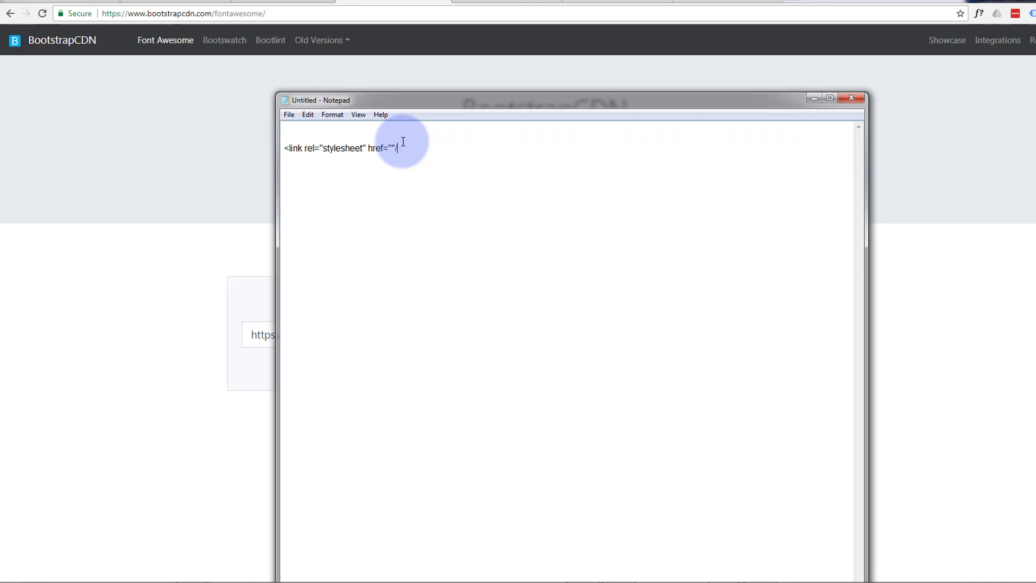
pyautogui.write('>')
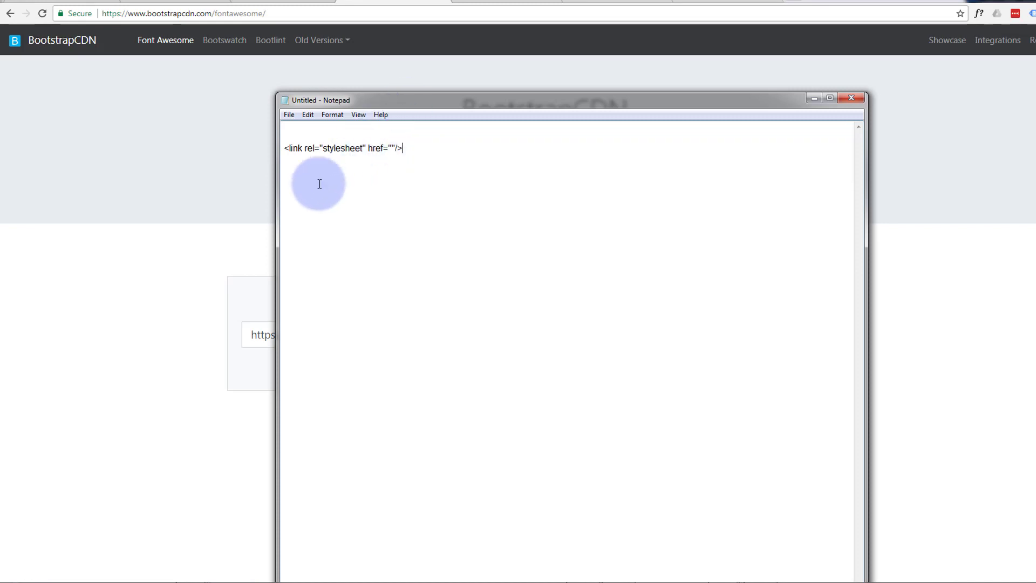
pyautogui.click(285, 148)
pyautogui.write('<')
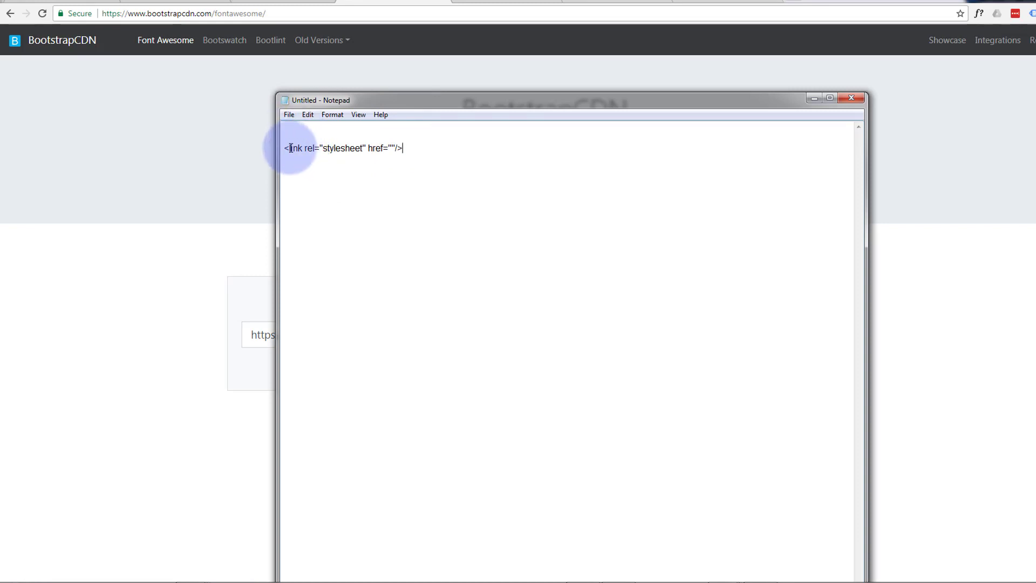
pyautogui.click(303, 148)
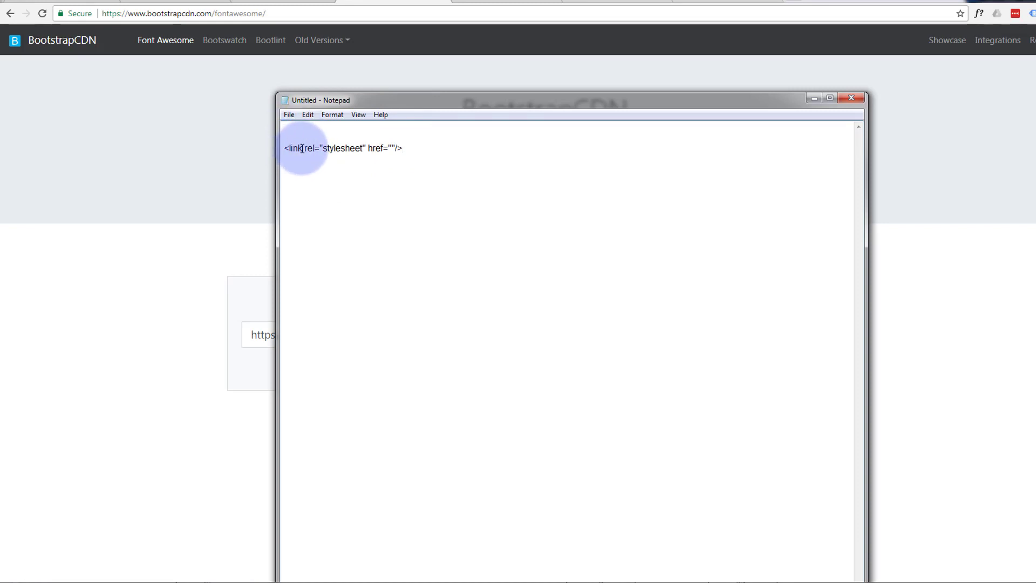
pyautogui.click(392, 147)
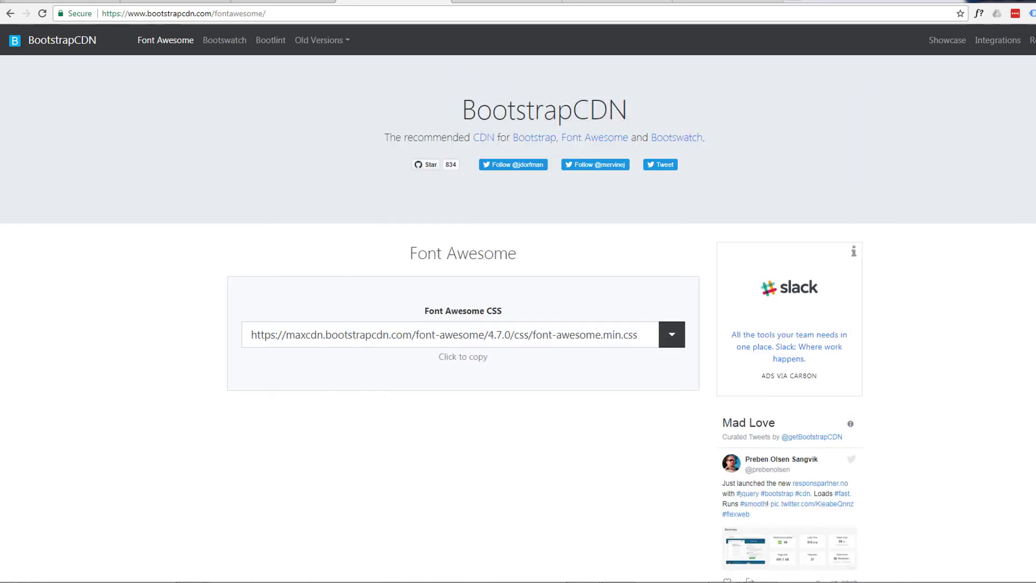
# Copy the Font Awesome 4.7.0 font-awesome.min.css URL from BootstrapCDN
pyautogui.click(252, 335)
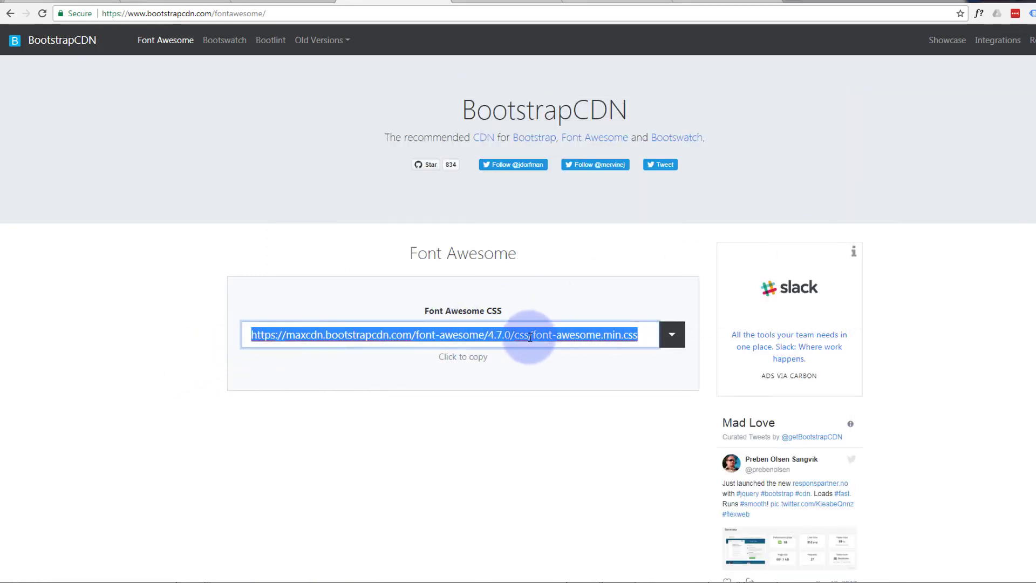
pyautogui.rightClick(530, 337)
pyautogui.click(553, 362)
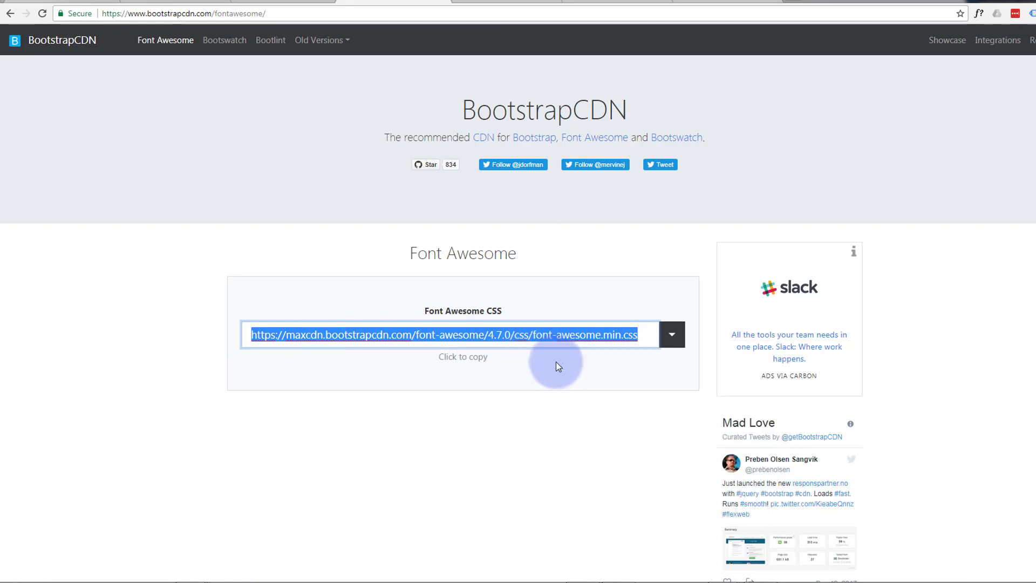
# Paste the CSS URL into the Notepad href quotes and select the finished link tag
pyautogui.hotkey('alt', 'Tab')
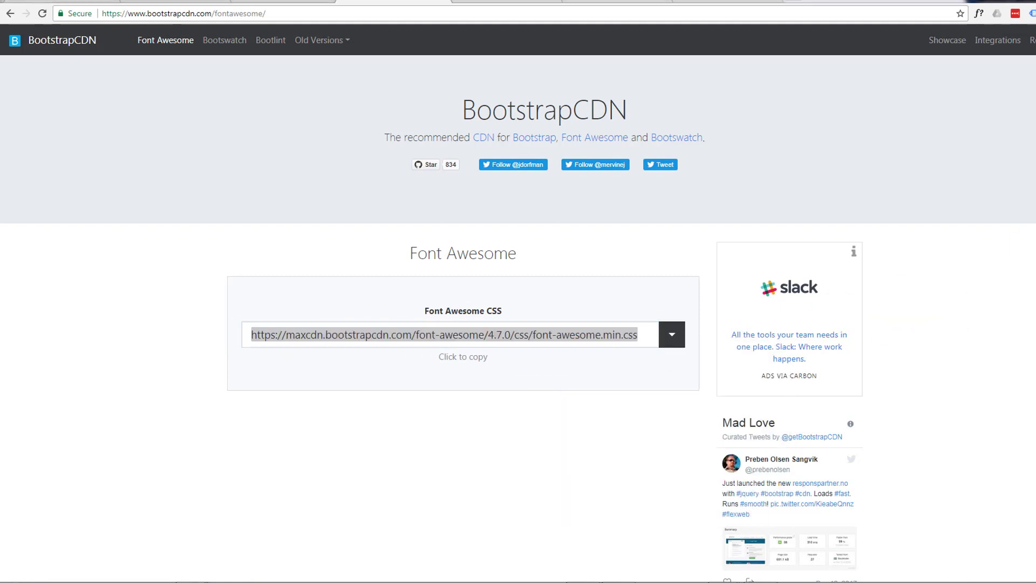
pyautogui.moveTo(413, 116); pyautogui.dragTo(376, 118)
pyautogui.click(433, 169)
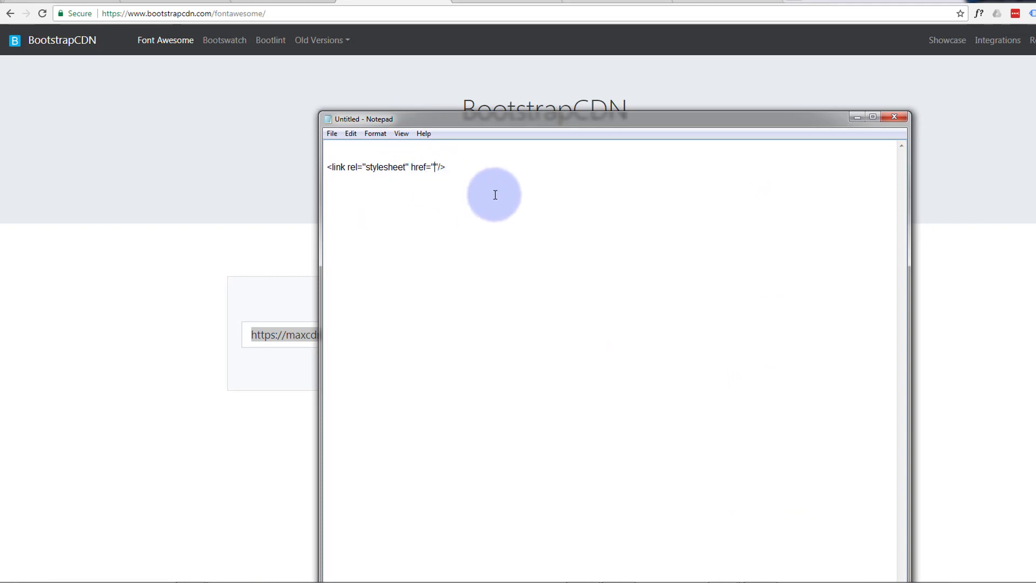
pyautogui.hotkey('ctrl', 'v')
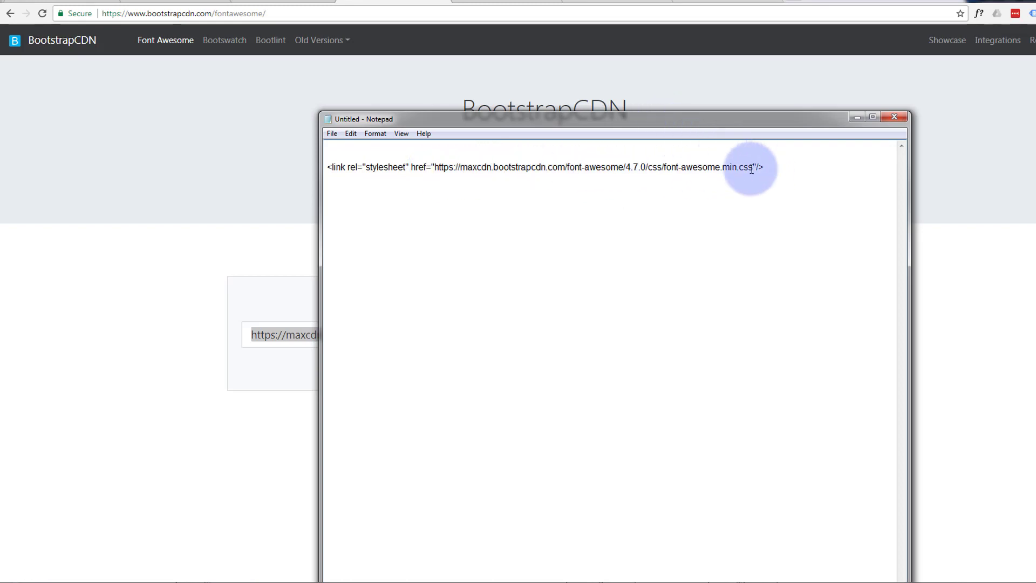
pyautogui.moveTo(764, 167); pyautogui.dragTo(331, 165)
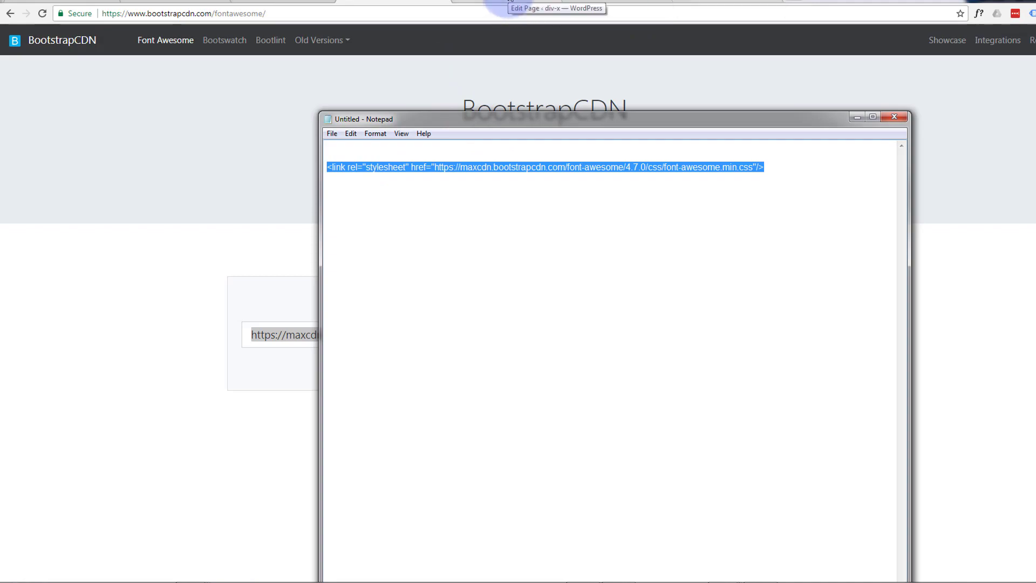
# Paste the Font Awesome link tag into Divi Integration's head code field and save changes
pyautogui.click(625, 7)
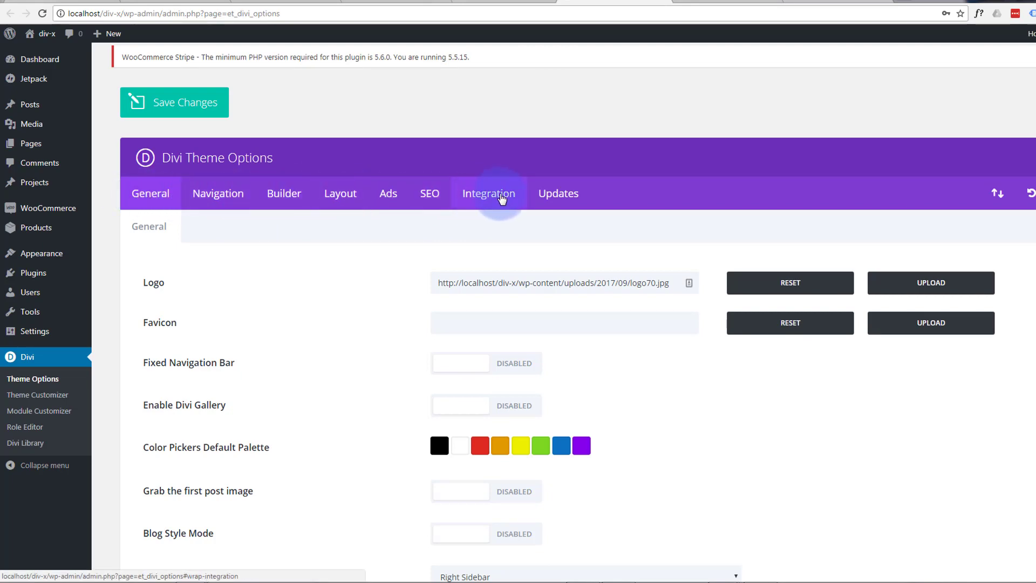
pyautogui.click(501, 200)
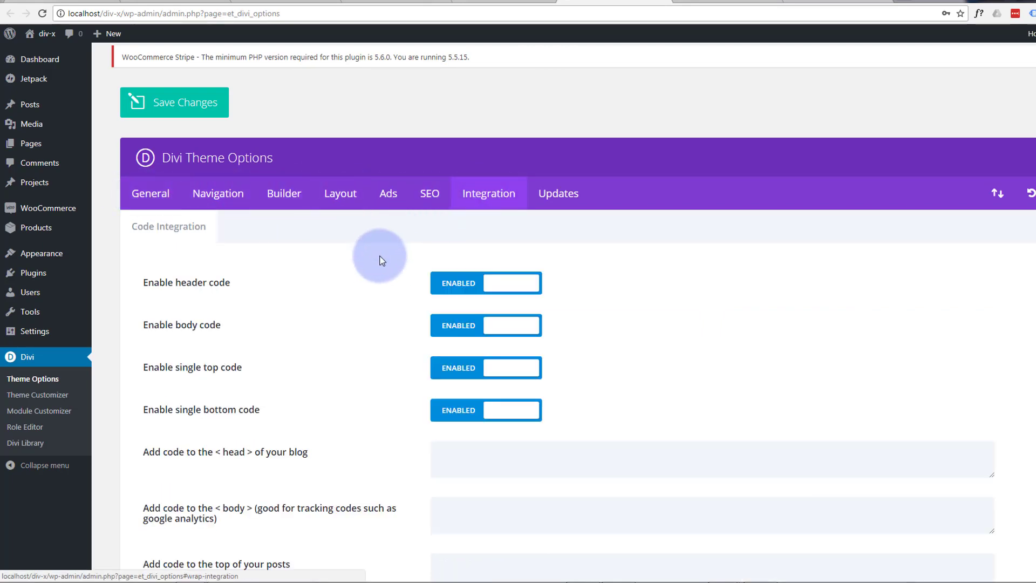
pyautogui.scroll(-4, 377, 256)
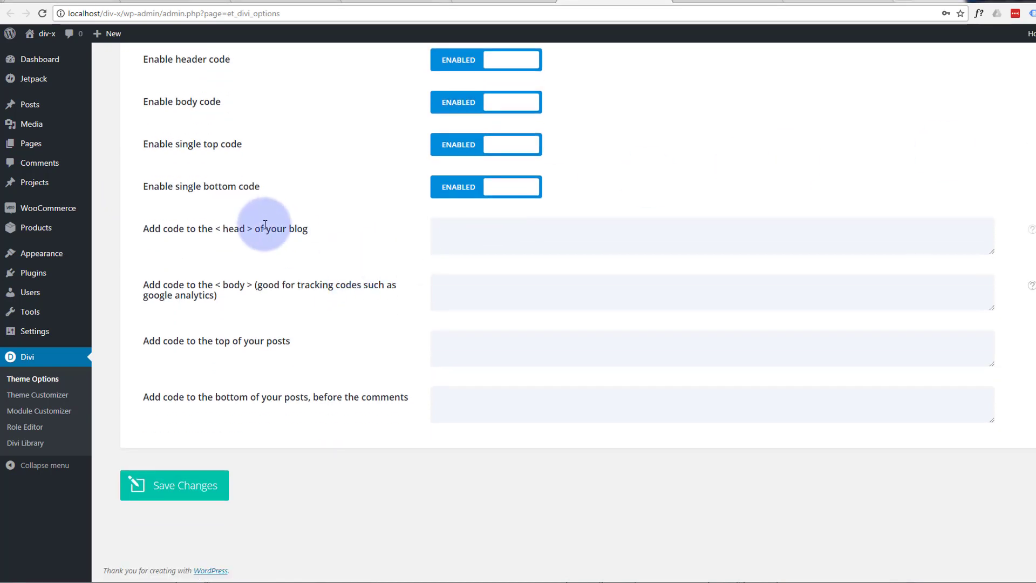
pyautogui.click(445, 226)
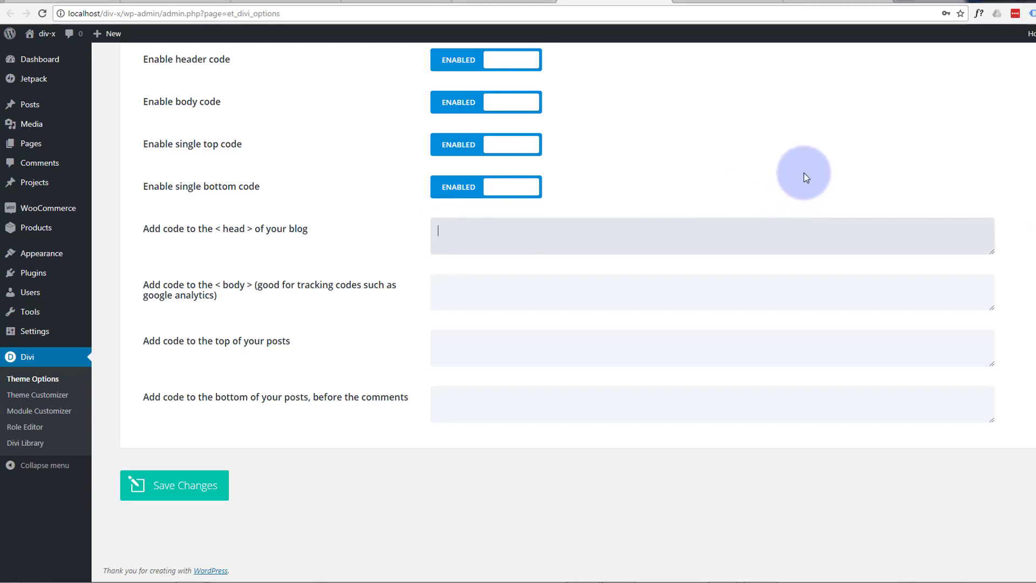
pyautogui.hotkey('ctrl', 'v')
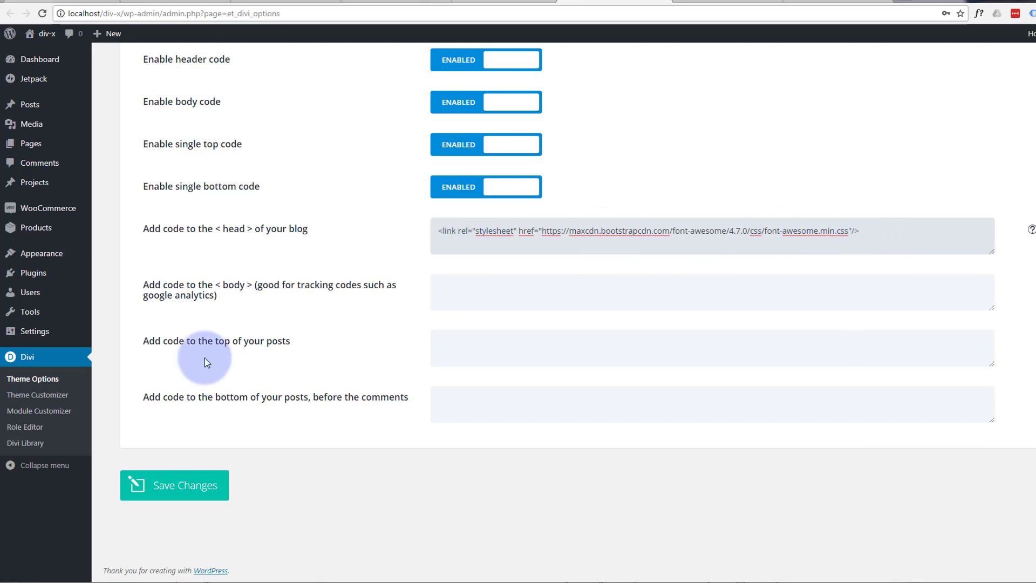
pyautogui.click(181, 490)
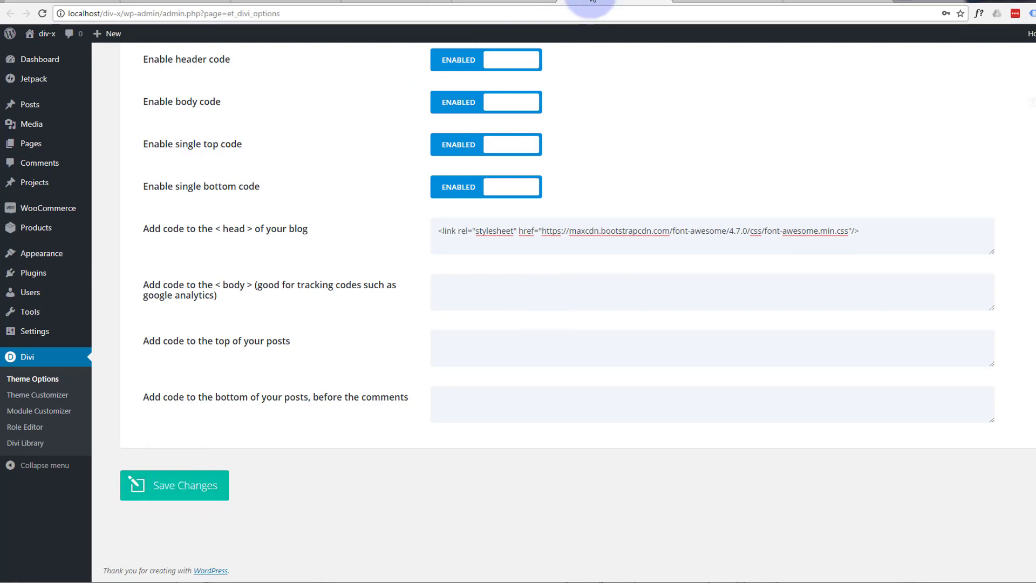
pyautogui.click(501, 2)
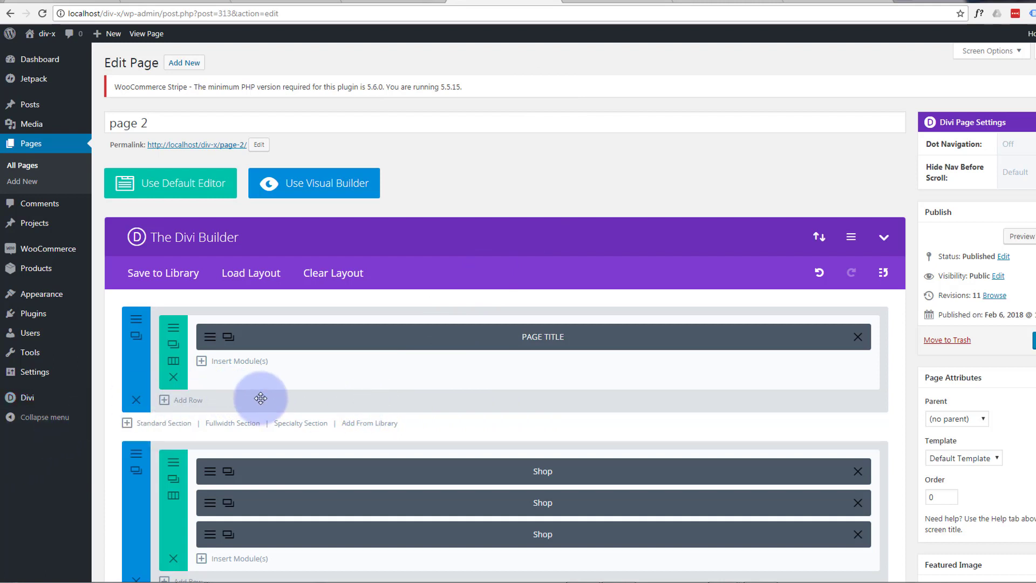
# Add a standard section with a 1/3+1/3+1/3 row and a Text module in column one
pyautogui.click(163, 424)
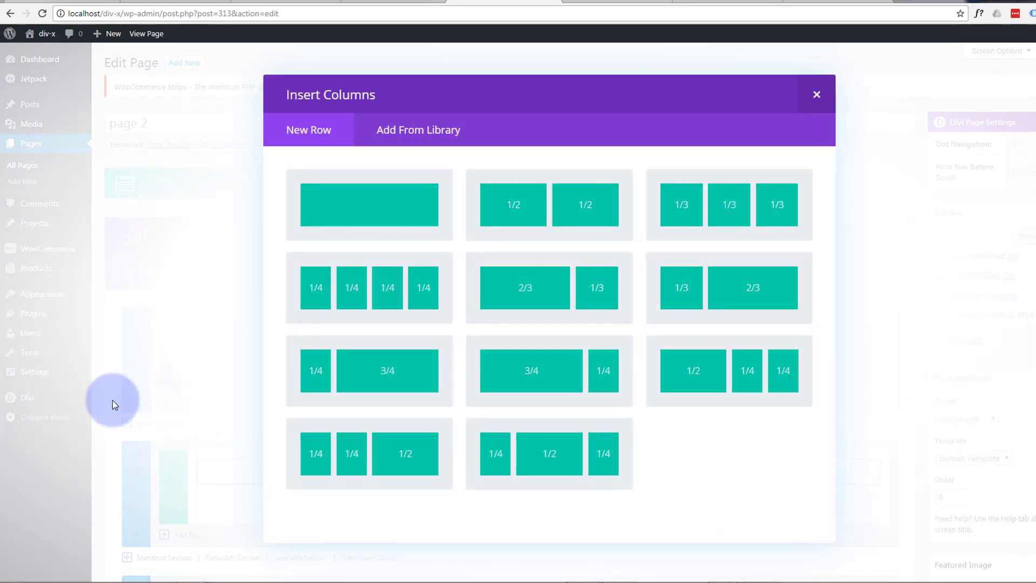
pyautogui.click(704, 207)
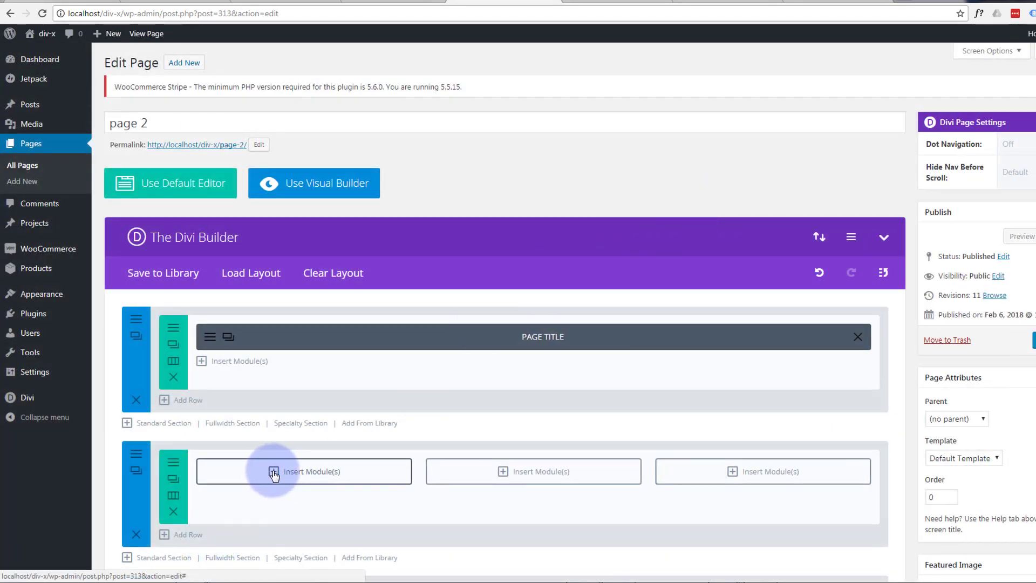
pyautogui.click(274, 473)
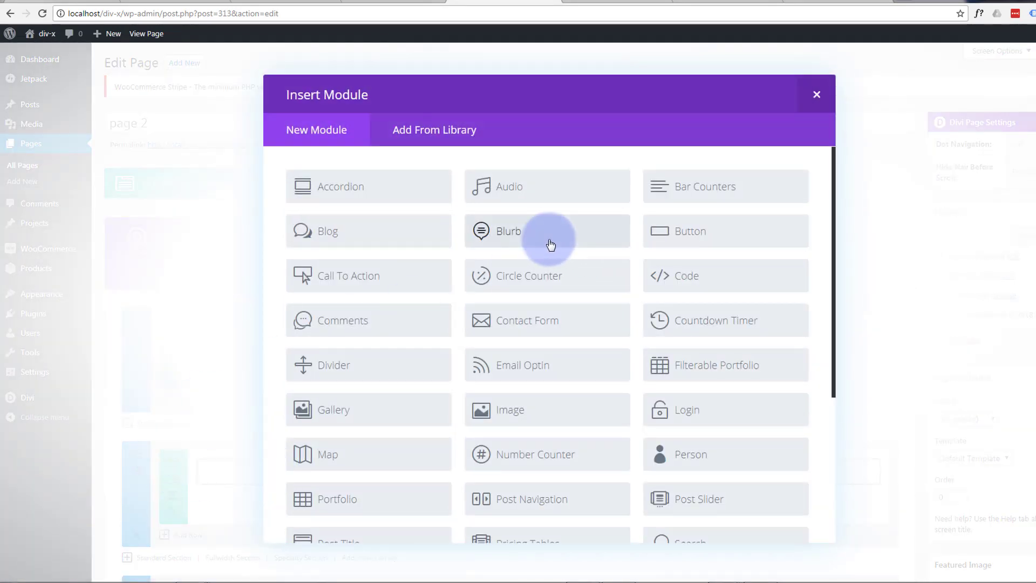
pyautogui.scroll(-5, 551, 245)
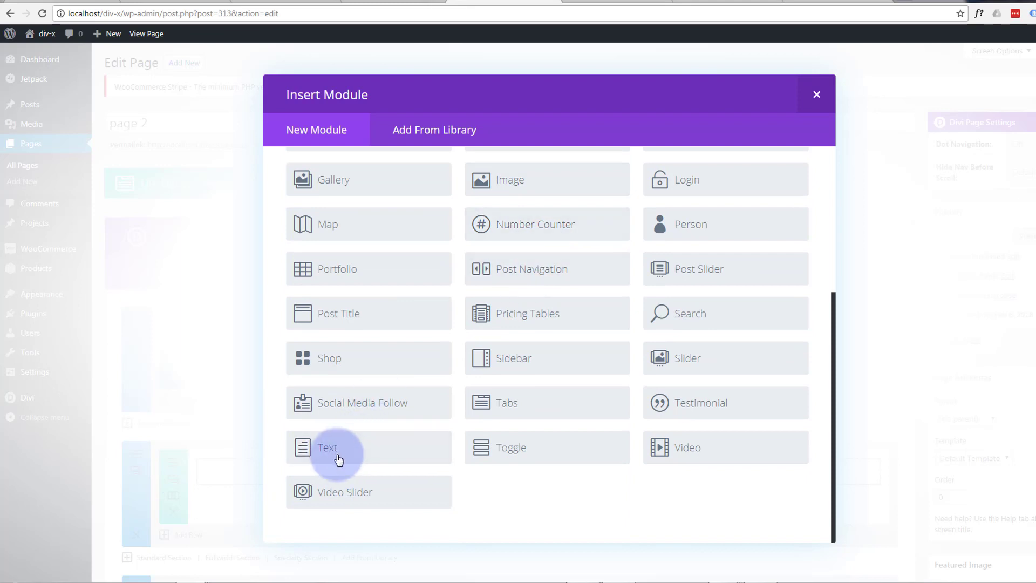
pyautogui.click(339, 456)
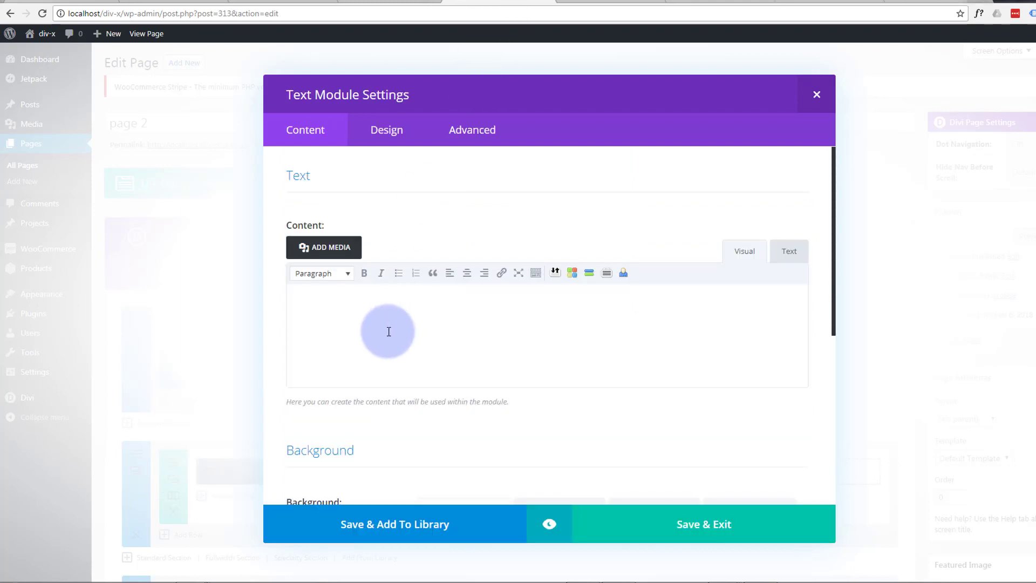
pyautogui.click(945, 3)
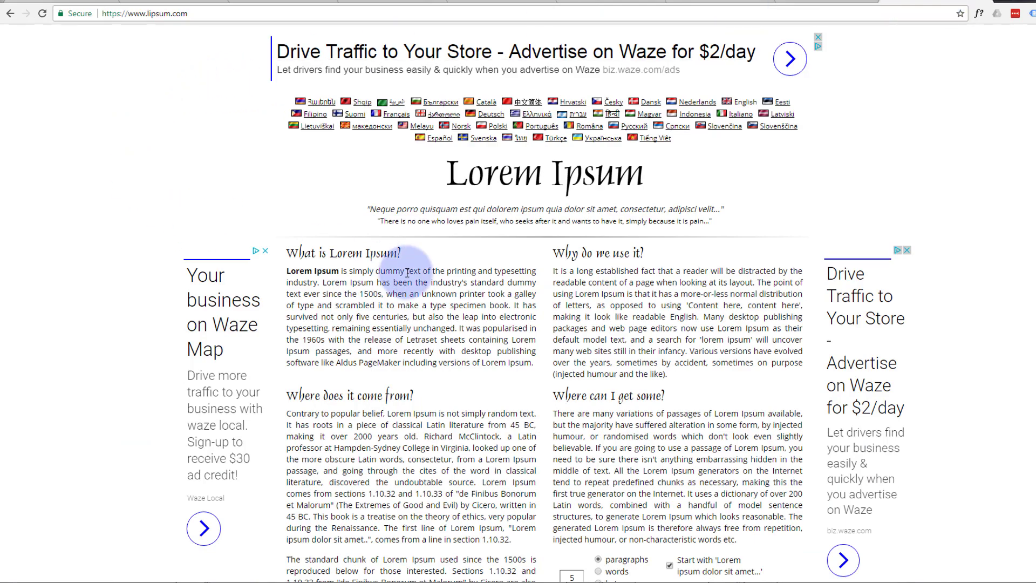
# Generate five Lorem Ipsum paragraphs on lipsum.com and select the opening sentences
pyautogui.scroll(-6, 540, 259)
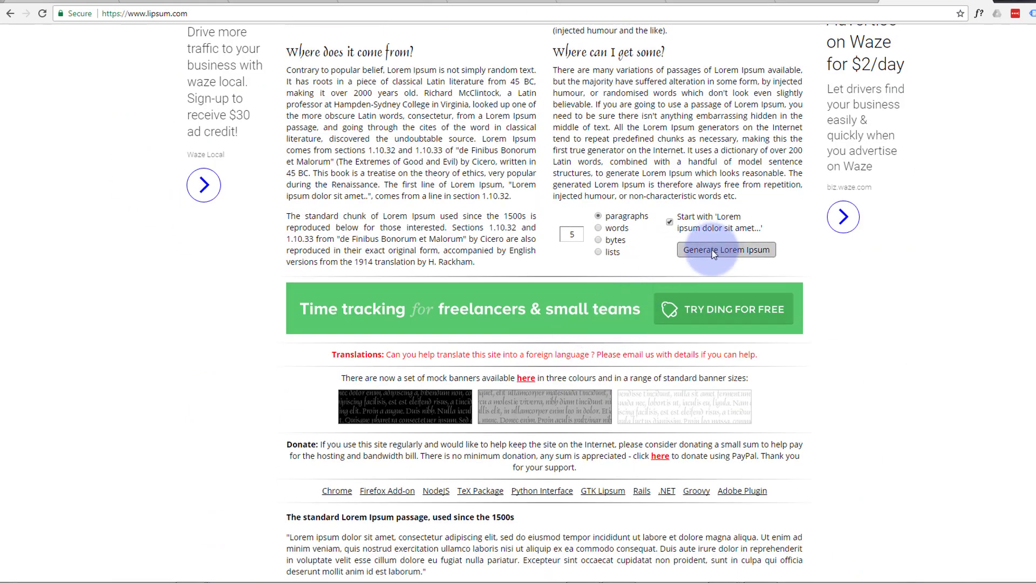
pyautogui.click(711, 249)
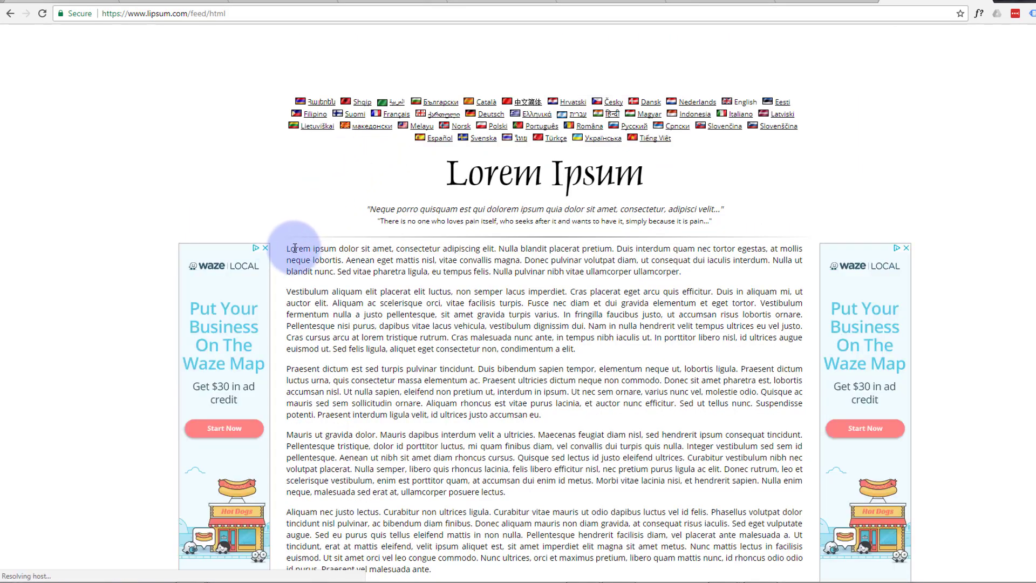
pyautogui.moveTo(285, 249); pyautogui.dragTo(541, 265)
pyautogui.hotkey('ctrl', 'c')
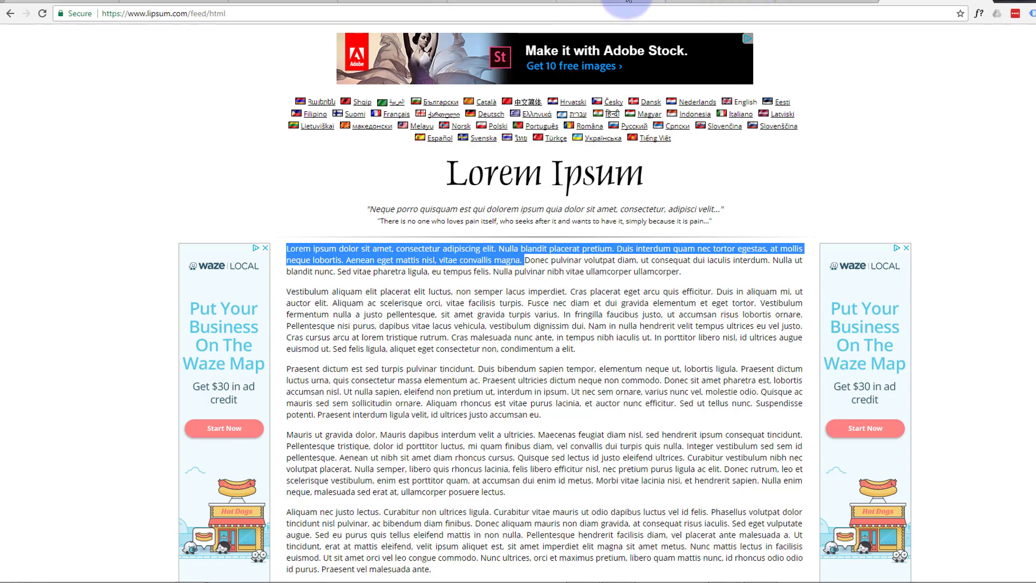
# Paste the two Lorem ipsum sentences into the Text module's content editor
pyautogui.click(504, 4)
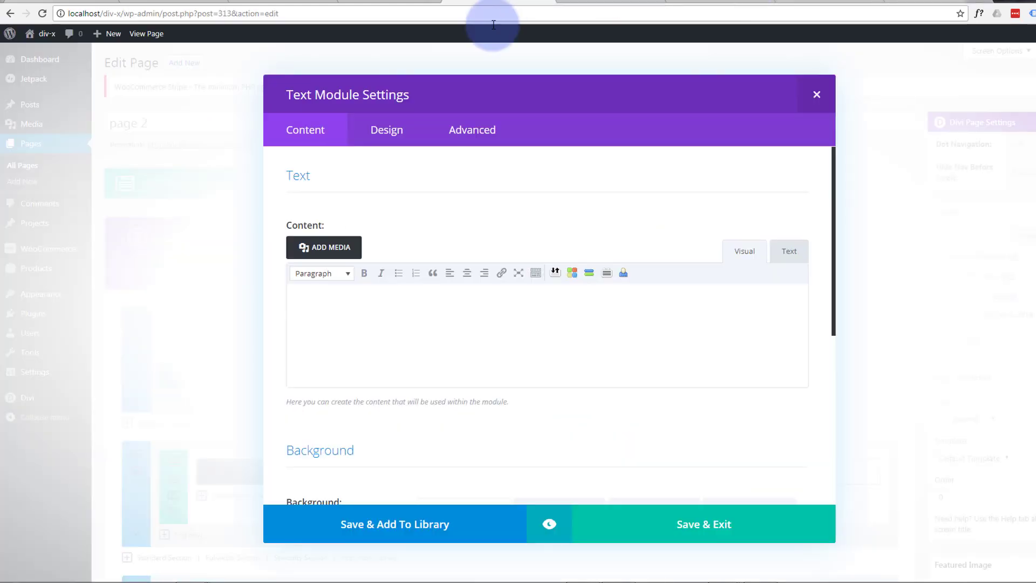
pyautogui.click(308, 303)
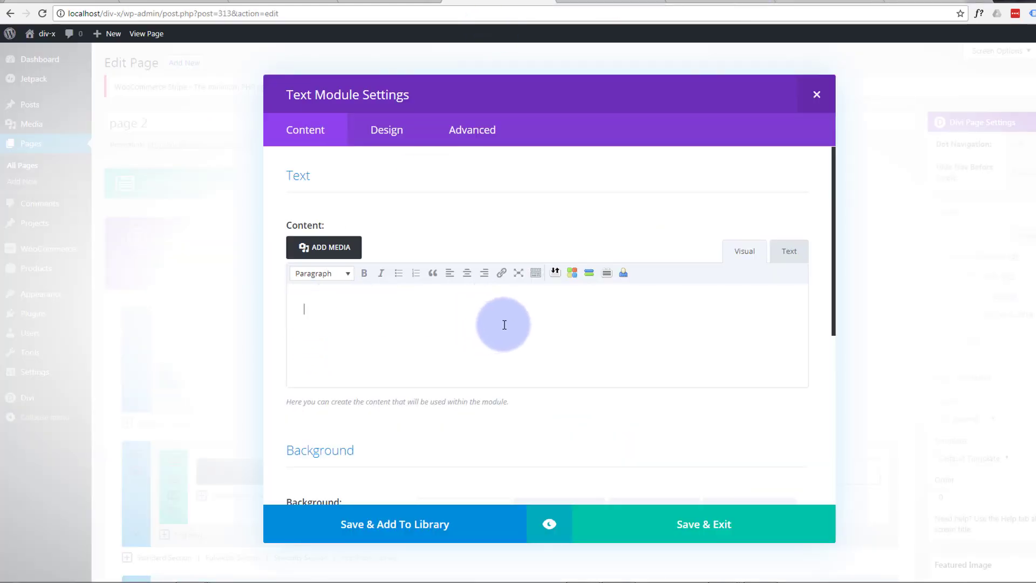
pyautogui.hotkey('ctrl', 'v')
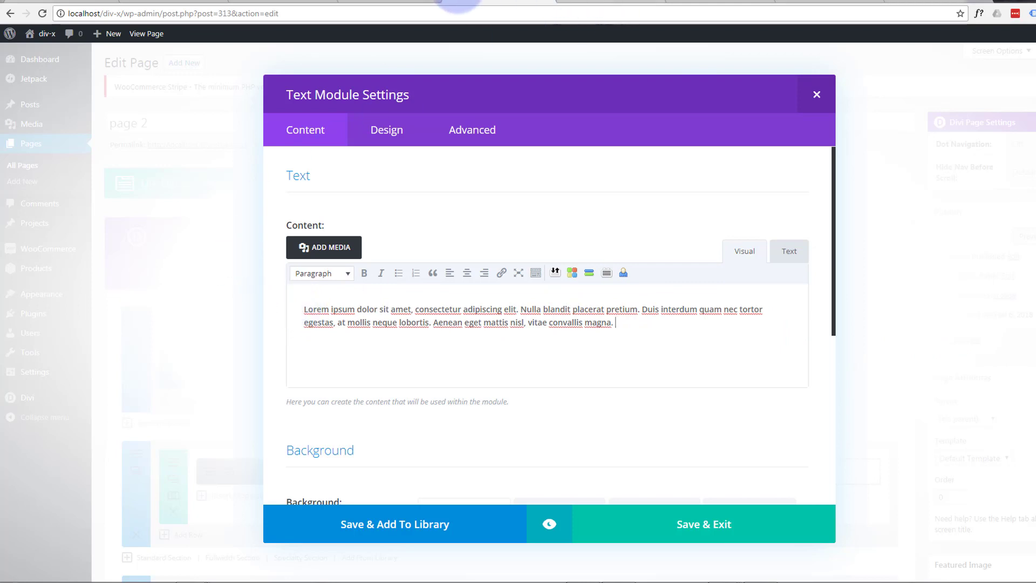
pyautogui.click(150, 7)
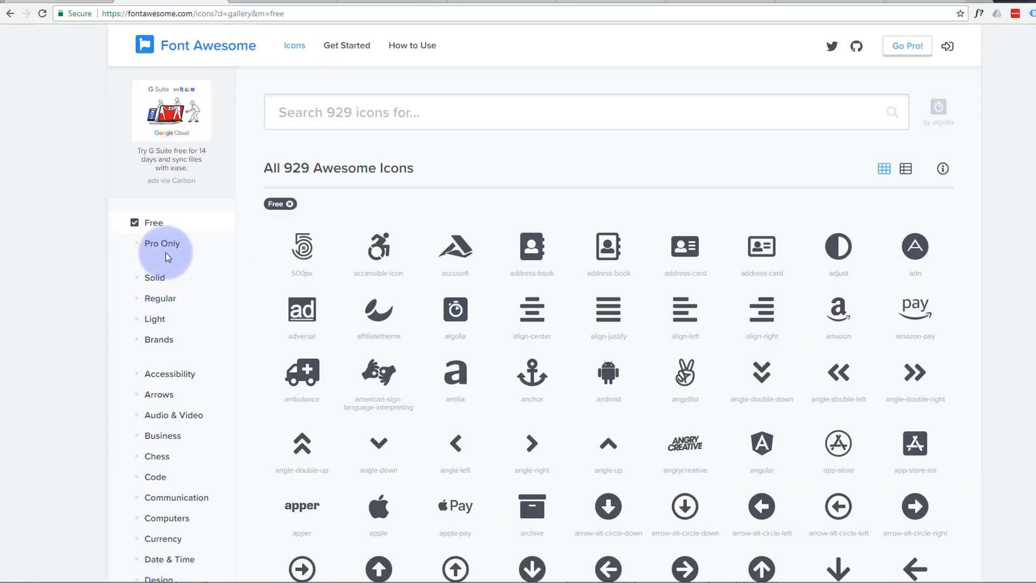
# Keep the gallery filtered to free icons and search for 'user'
pyautogui.click(153, 224)
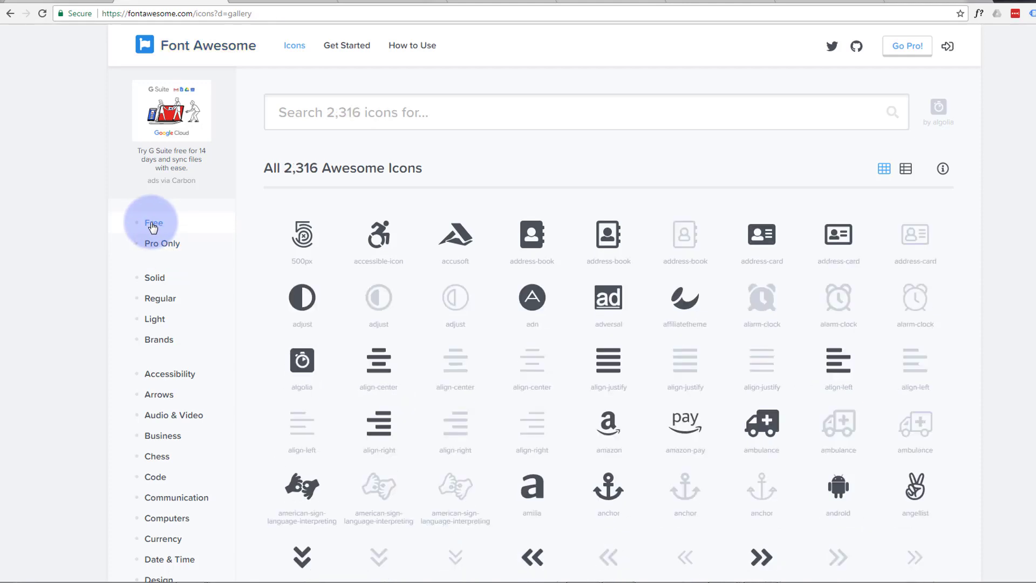
pyautogui.click(153, 225)
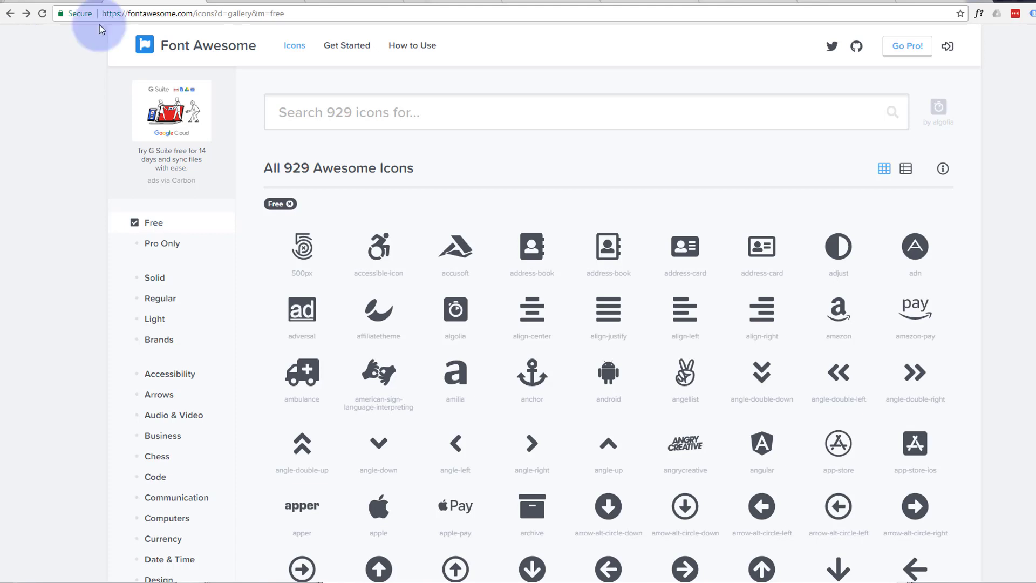
pyautogui.click(282, 113)
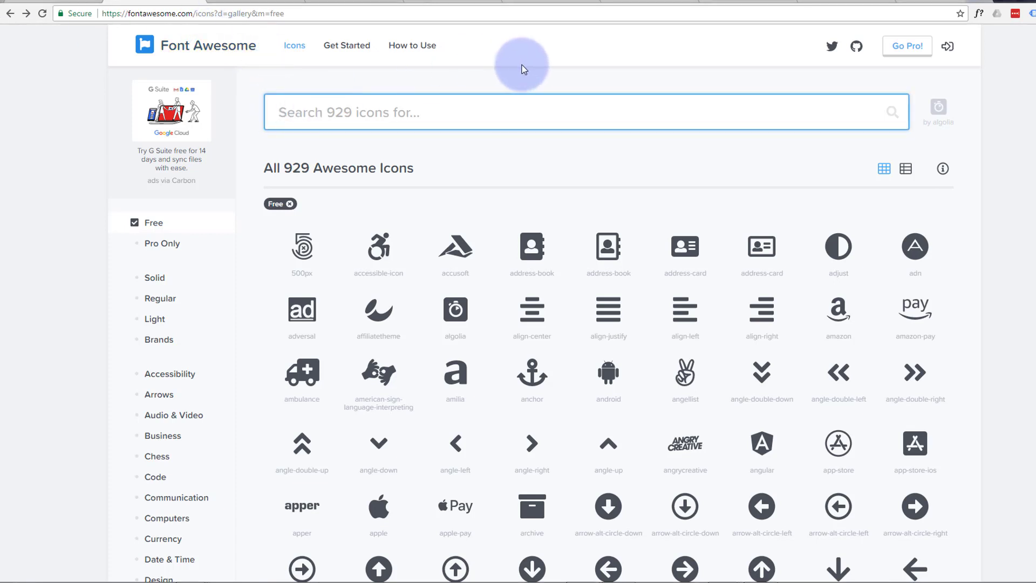
pyautogui.write('user')
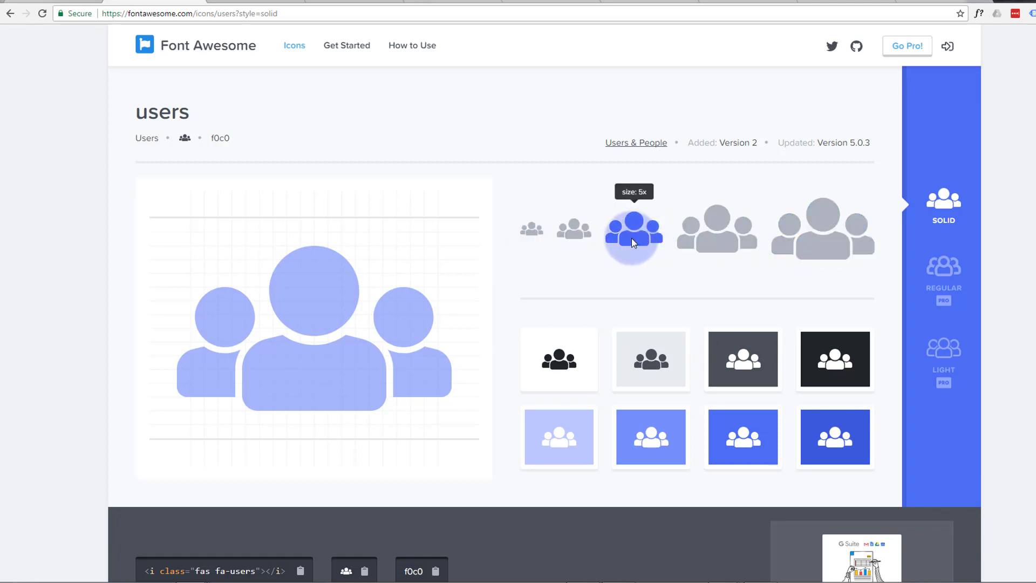
# Compare the users icon's Regular and Light styles, then select the Solid <i class="fas fa-users"></i> snippet
pyautogui.scroll(-2, 631, 238)
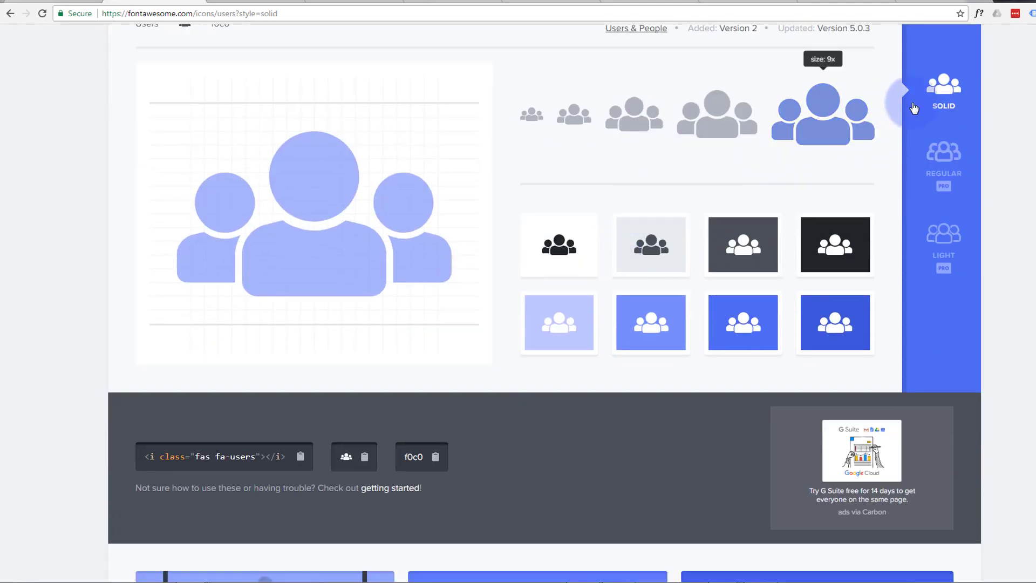
pyautogui.click(949, 145)
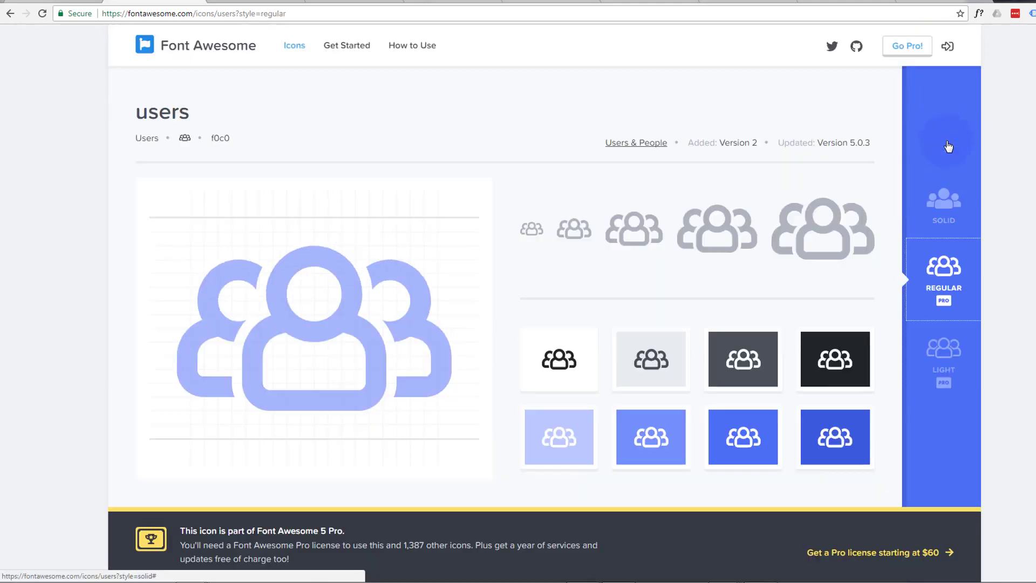
pyautogui.scroll(-2, 897, 145)
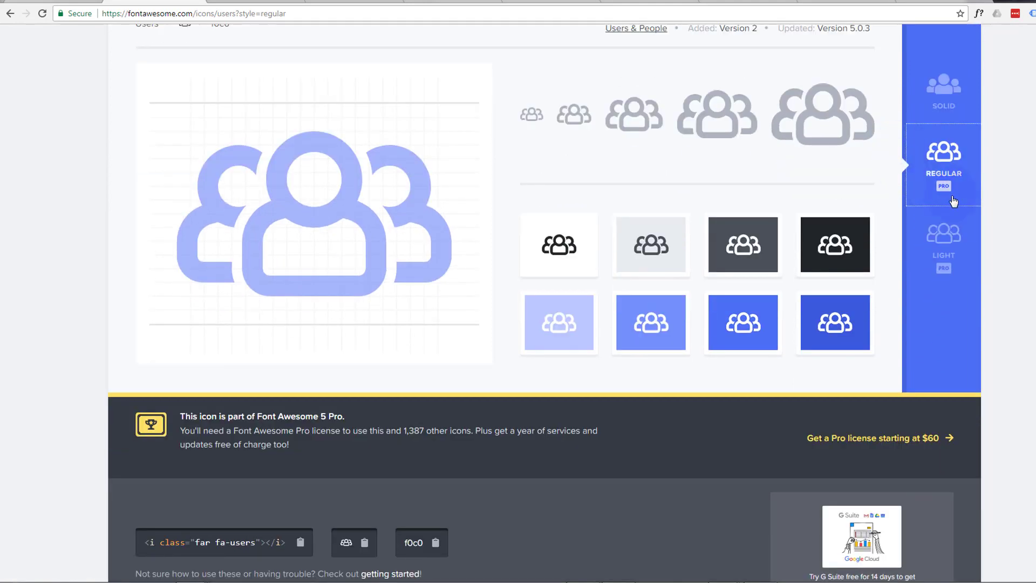
pyautogui.click(718, 224)
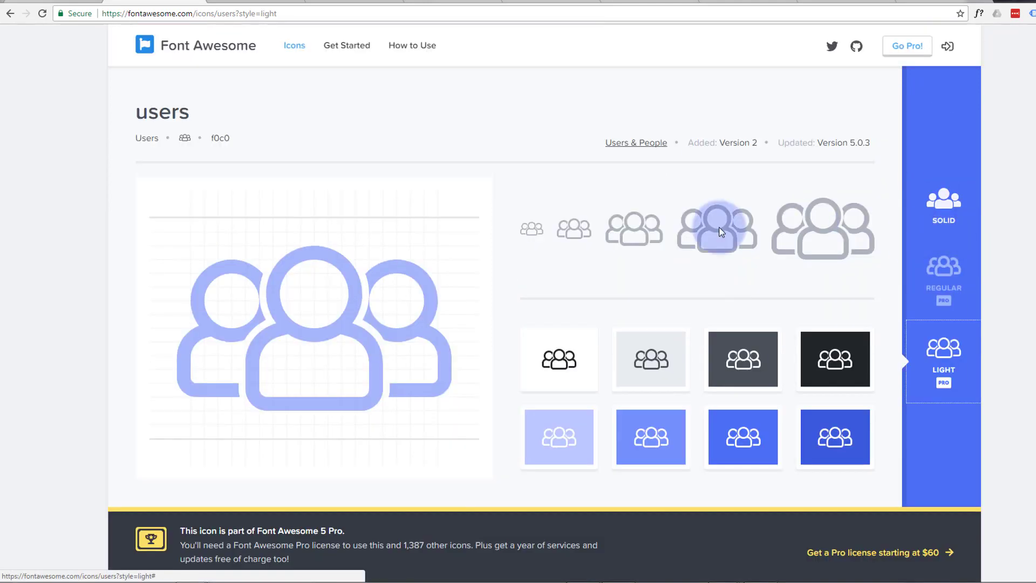
pyautogui.scroll(-2, 690, 225)
pyautogui.click(853, 202)
pyautogui.click(944, 204)
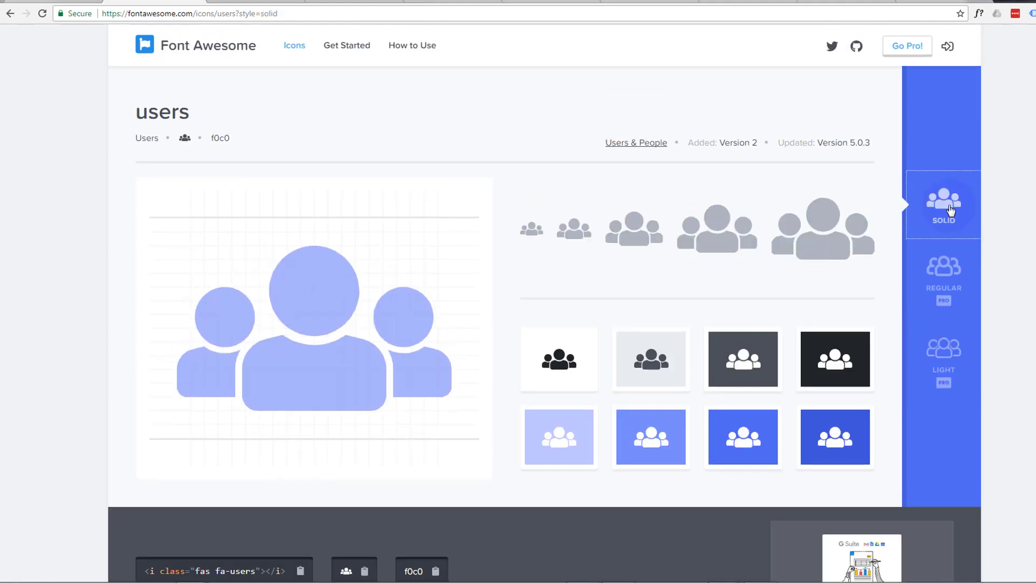
pyautogui.click(658, 198)
pyautogui.click(579, 201)
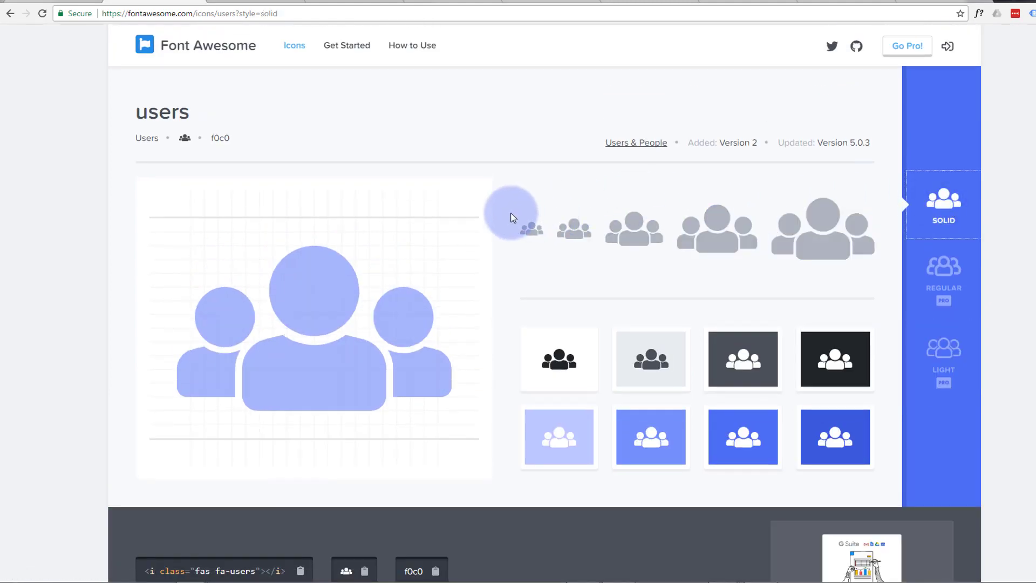
pyautogui.scroll(-4, 513, 216)
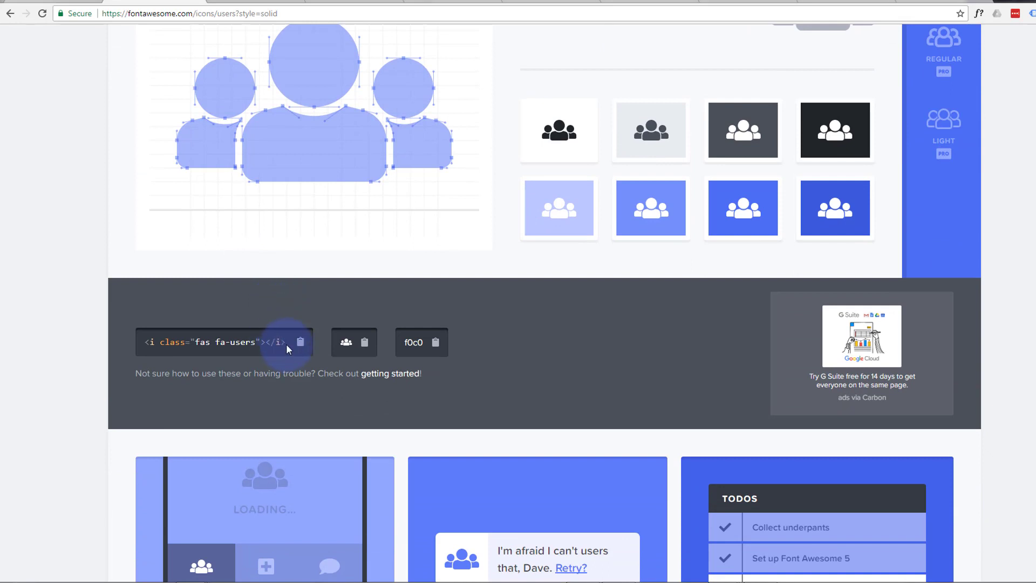
pyautogui.moveTo(270, 342); pyautogui.dragTo(149, 342)
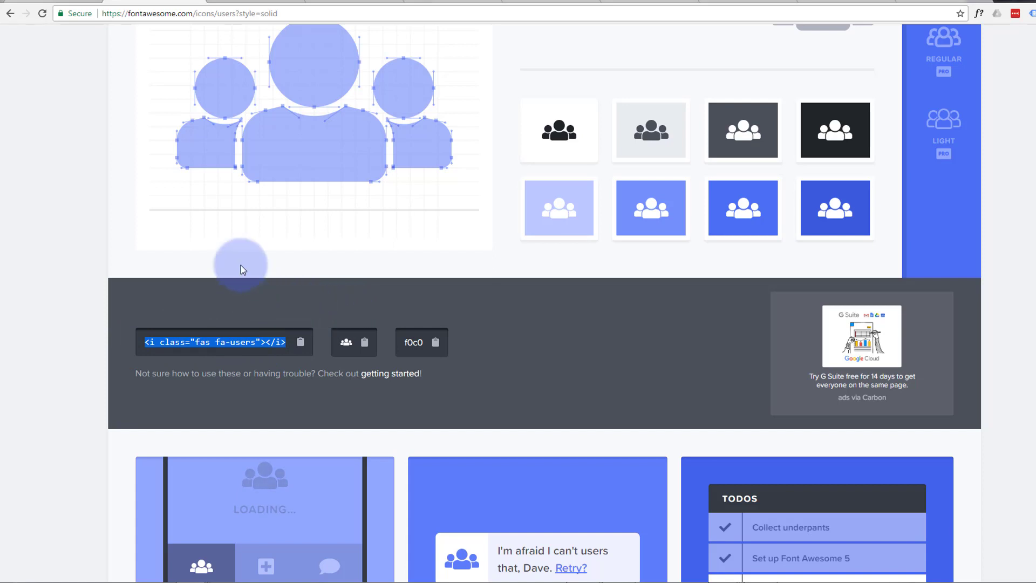
# Add an empty line above the Lorem ipsum paragraph in the Text module
pyautogui.click(438, 1)
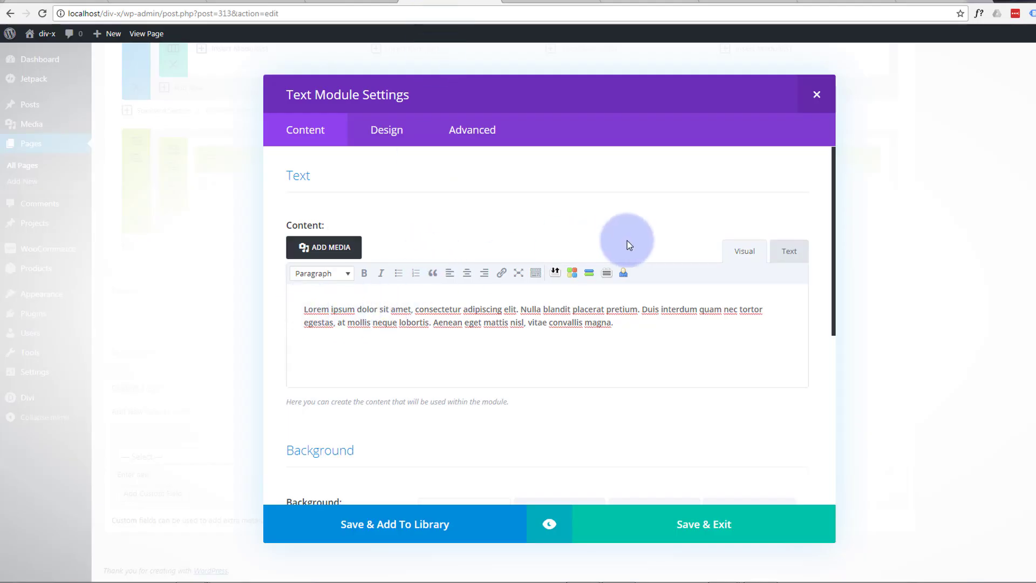
pyautogui.click(303, 308)
pyautogui.press('Return')
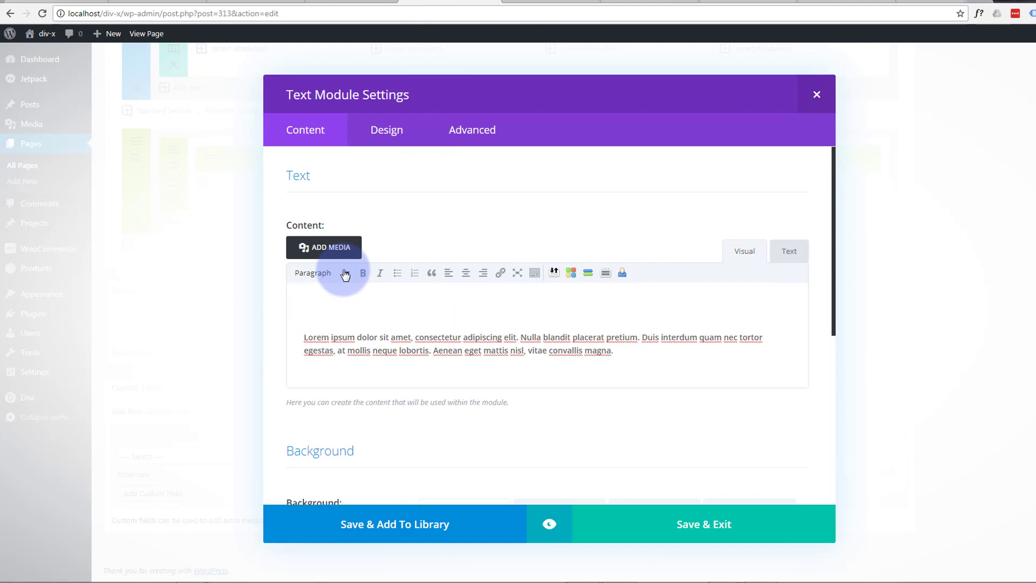
pyautogui.click(304, 309)
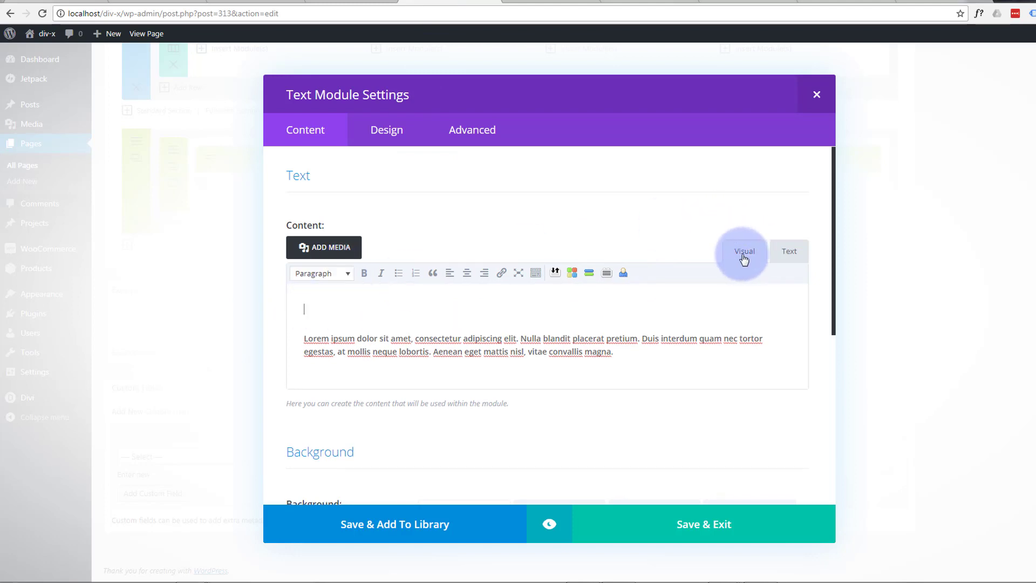
# In the Text tab, paste the users icon markup on a new first line, changing fas to fa
pyautogui.click(789, 258)
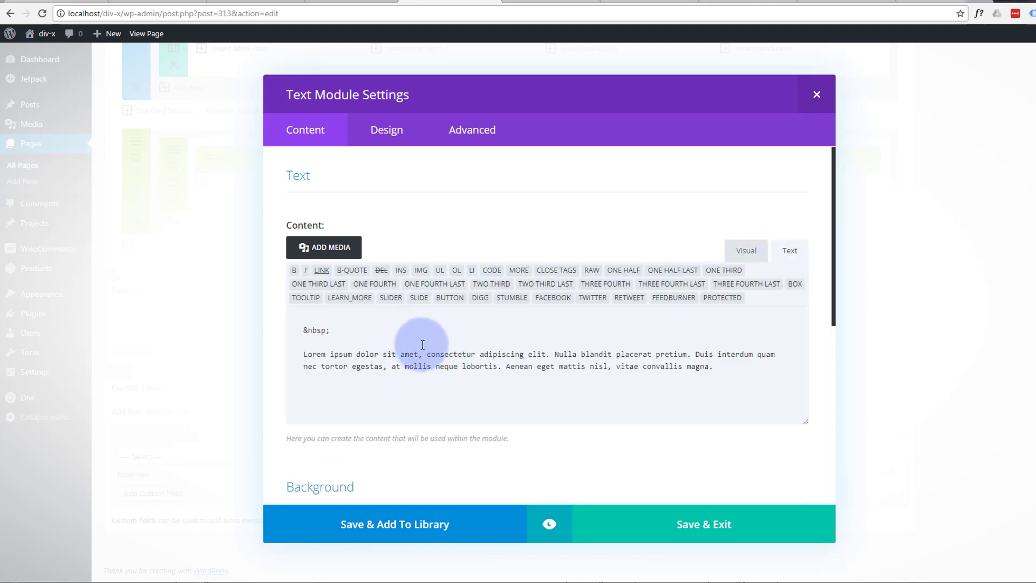
pyautogui.click(303, 331)
pyautogui.press('Return')
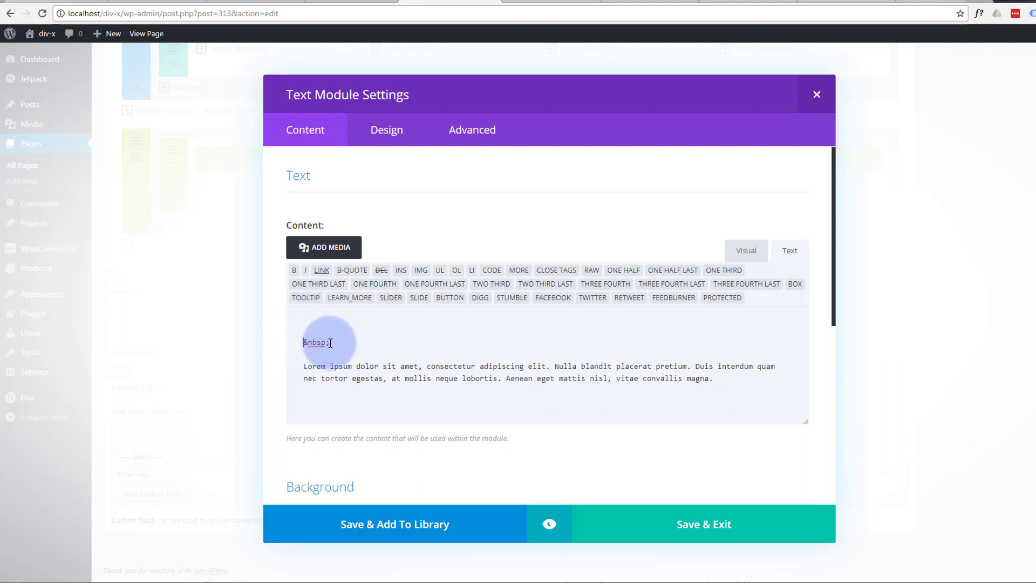
pyautogui.click(334, 319)
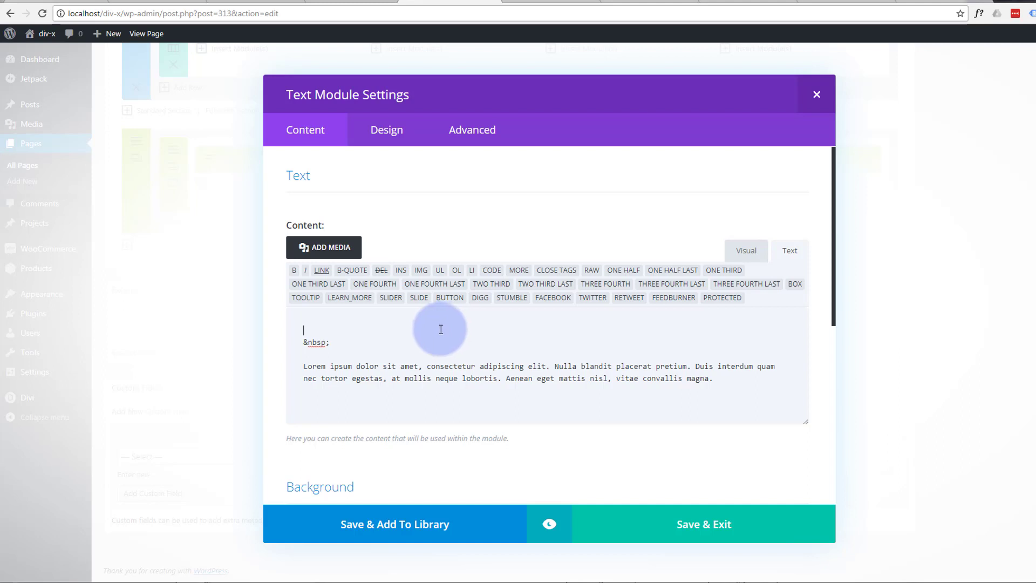
pyautogui.write('<i class="fas fa-users"></i>')
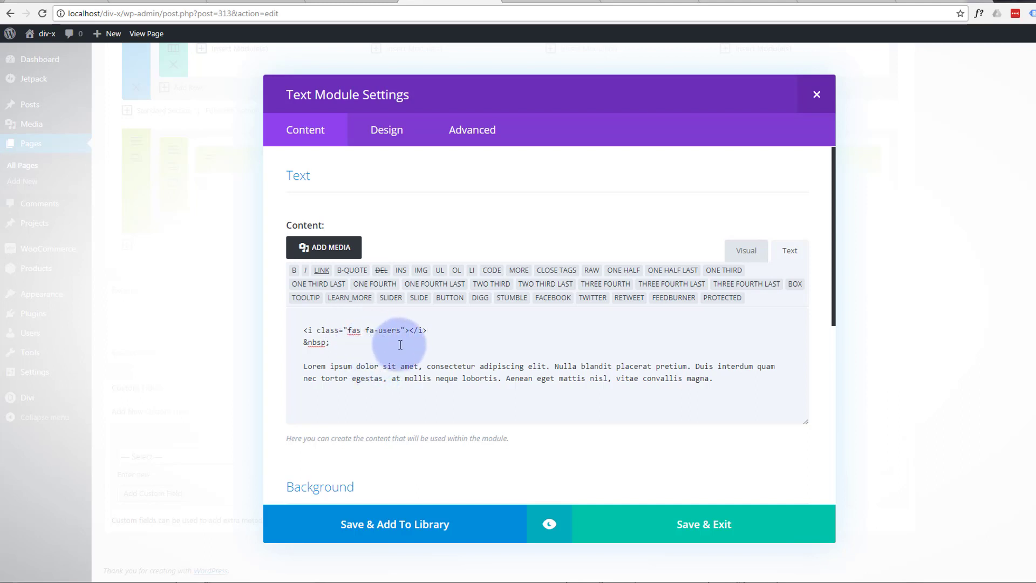
pyautogui.press('BackSpace')
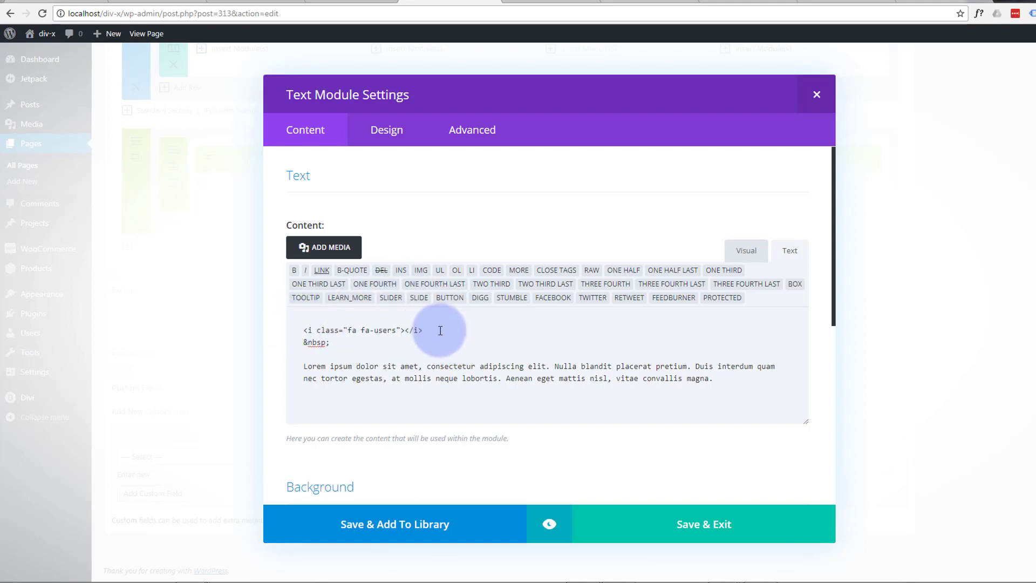
# Preview the users icon before and after adding the fa-3x class to enlarge it
pyautogui.click(550, 525)
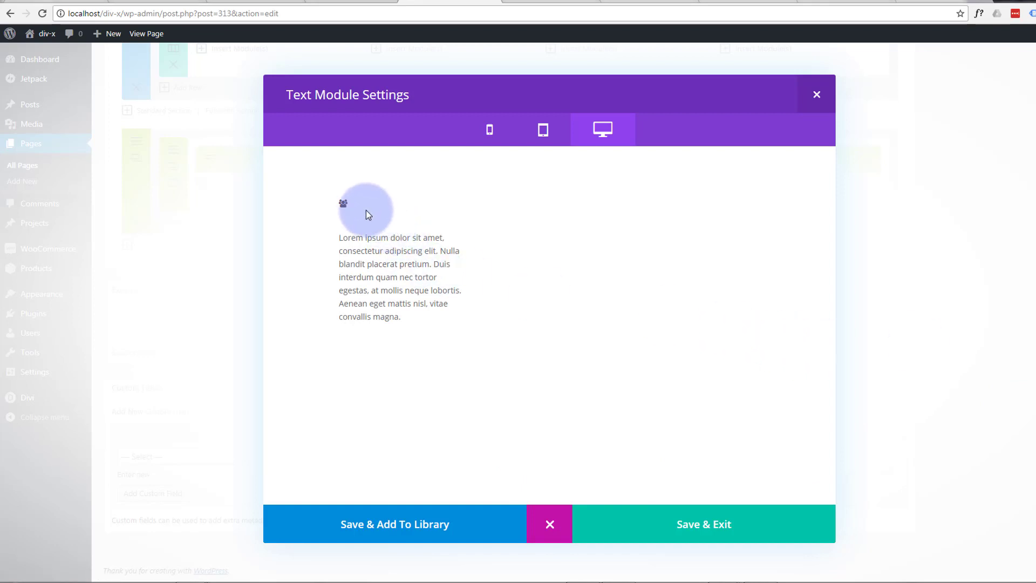
pyautogui.click(553, 526)
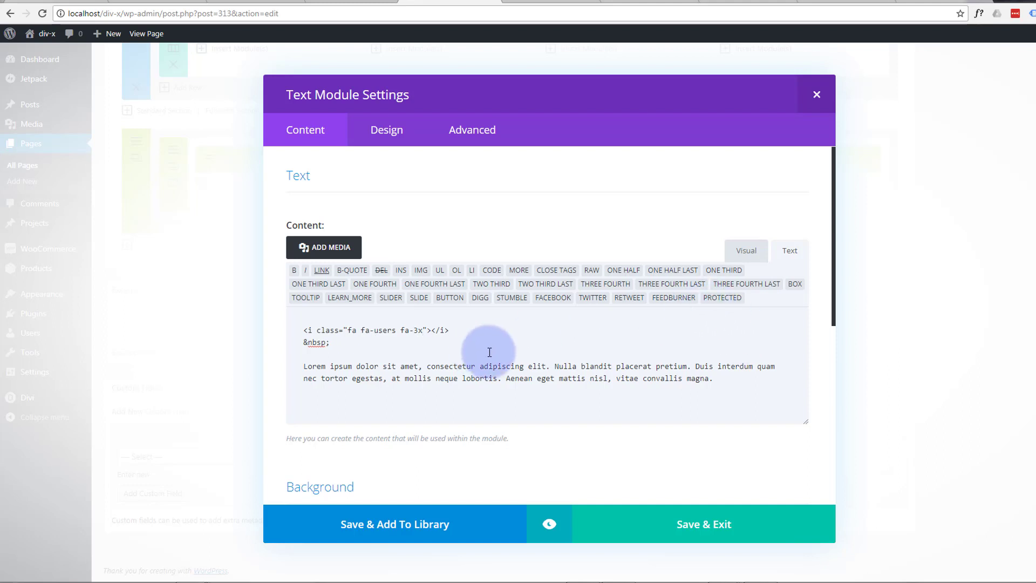
pyautogui.click(551, 525)
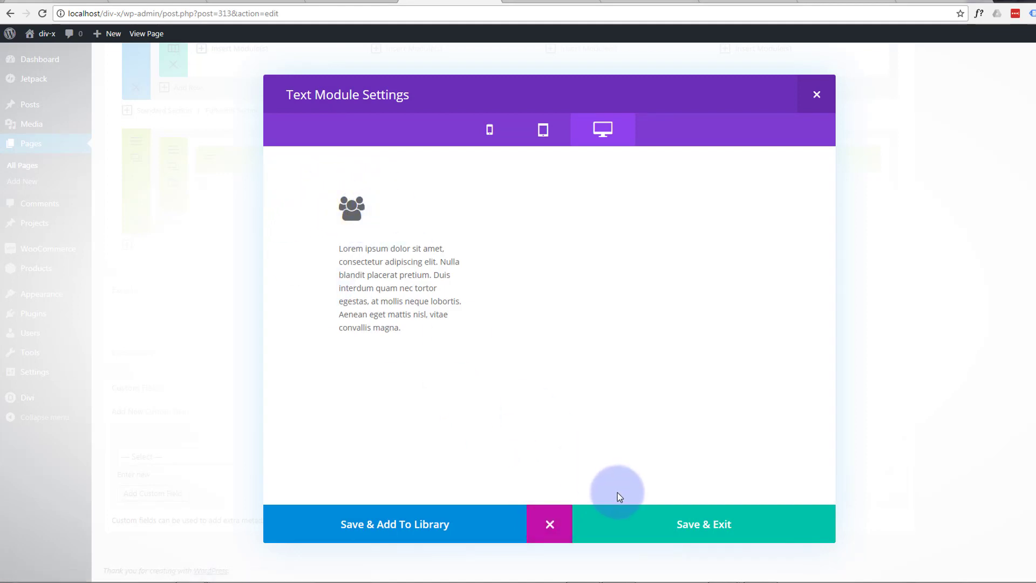
pyautogui.click(554, 530)
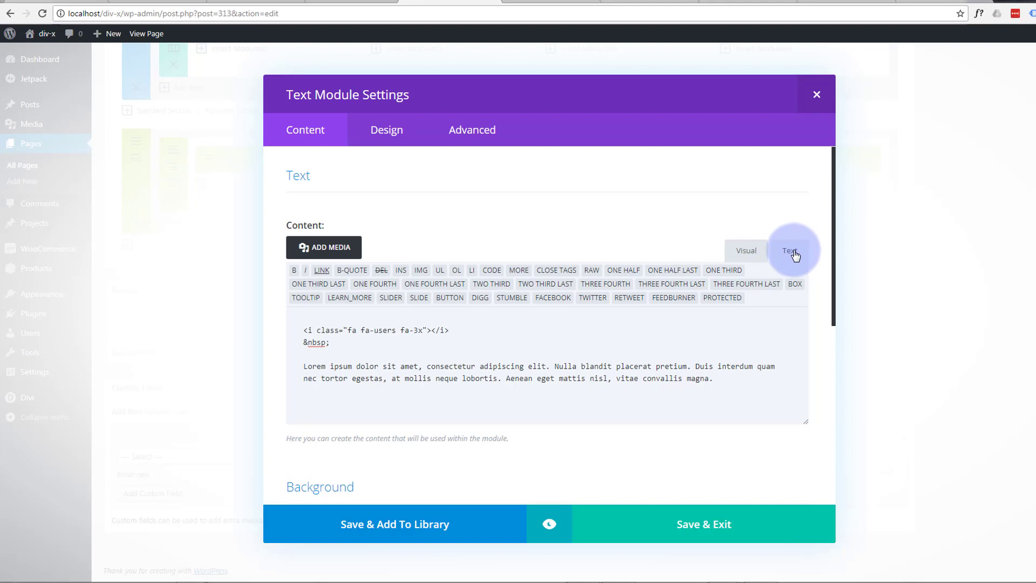
# Center-align the icon line and the Lorem ipsum paragraph in the visual editor
pyautogui.click(754, 253)
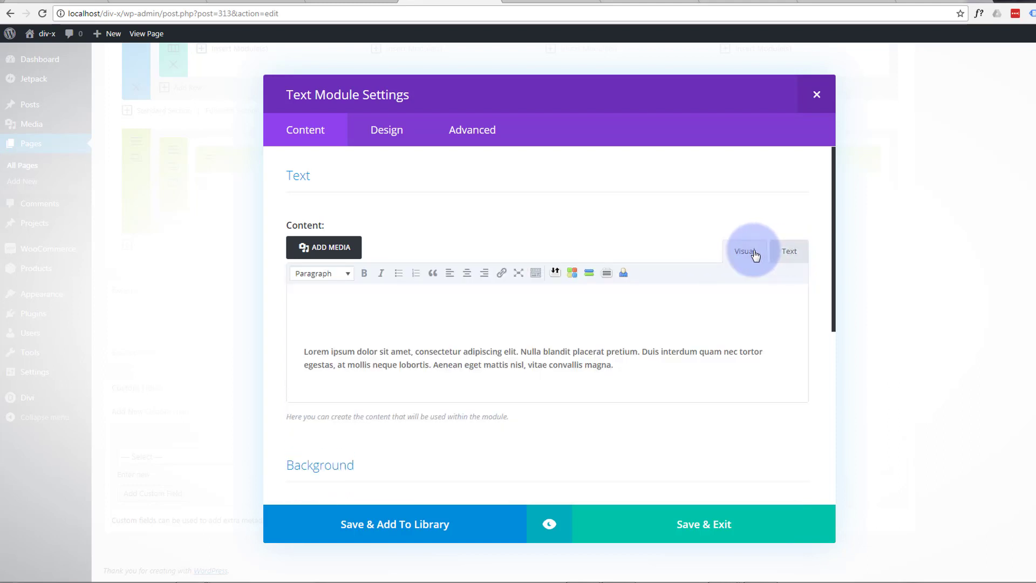
pyautogui.moveTo(640, 373); pyautogui.dragTo(270, 292)
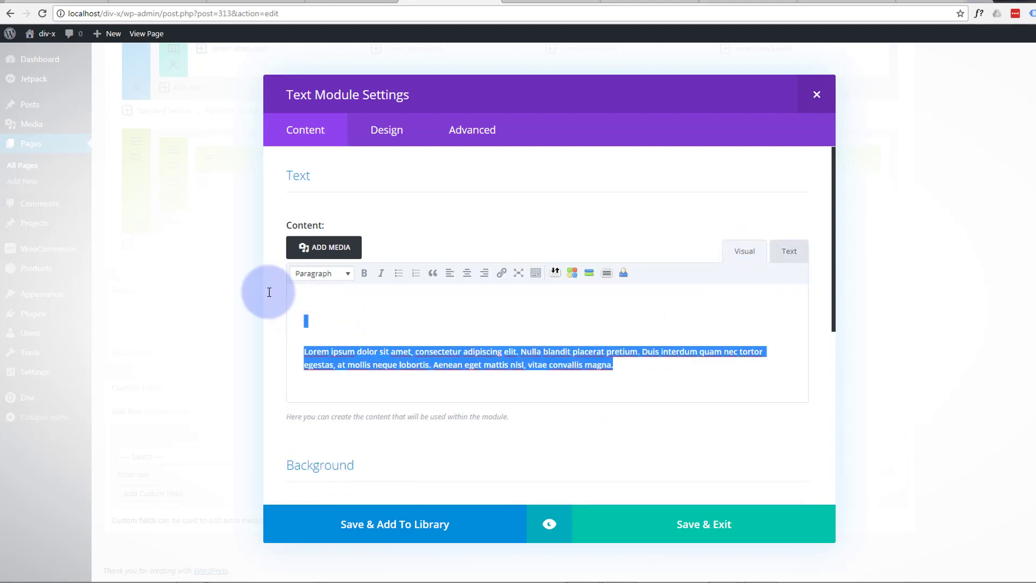
pyautogui.click(467, 274)
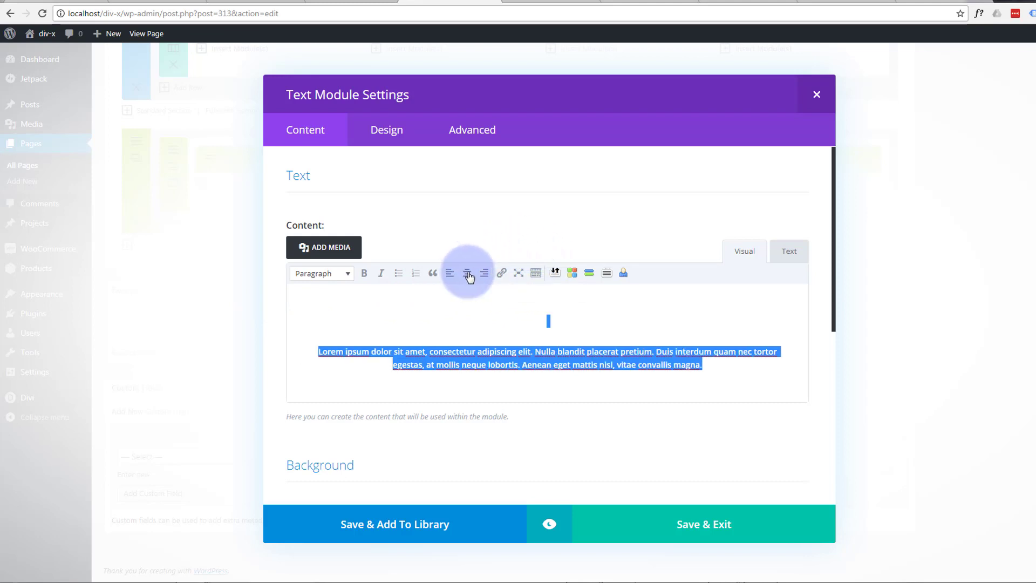
# Set the module's Design Text Orientation to center and preview the centred content
pyautogui.click(385, 133)
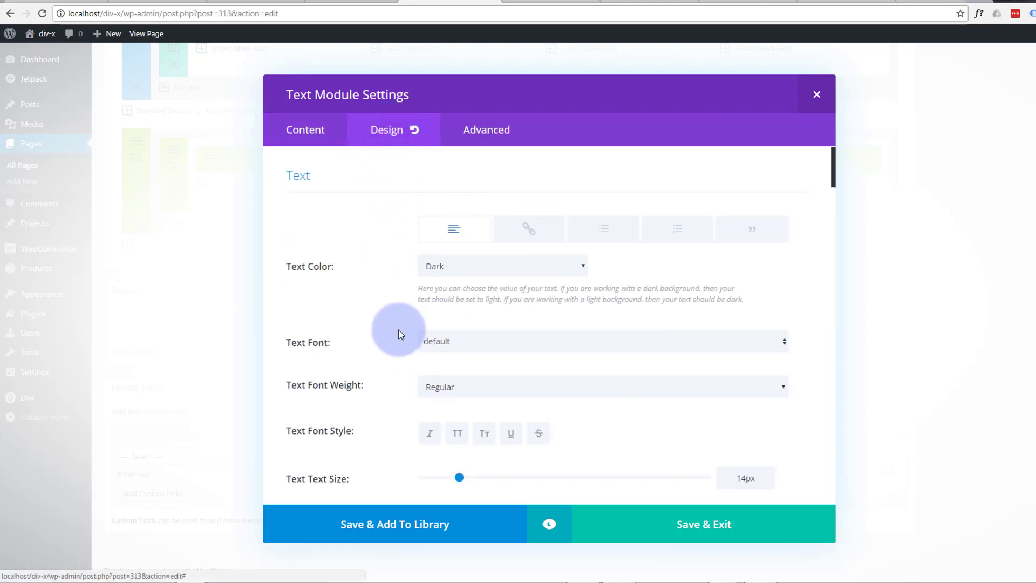
pyautogui.scroll(-6, 404, 330)
pyautogui.scroll(-2, 401, 328)
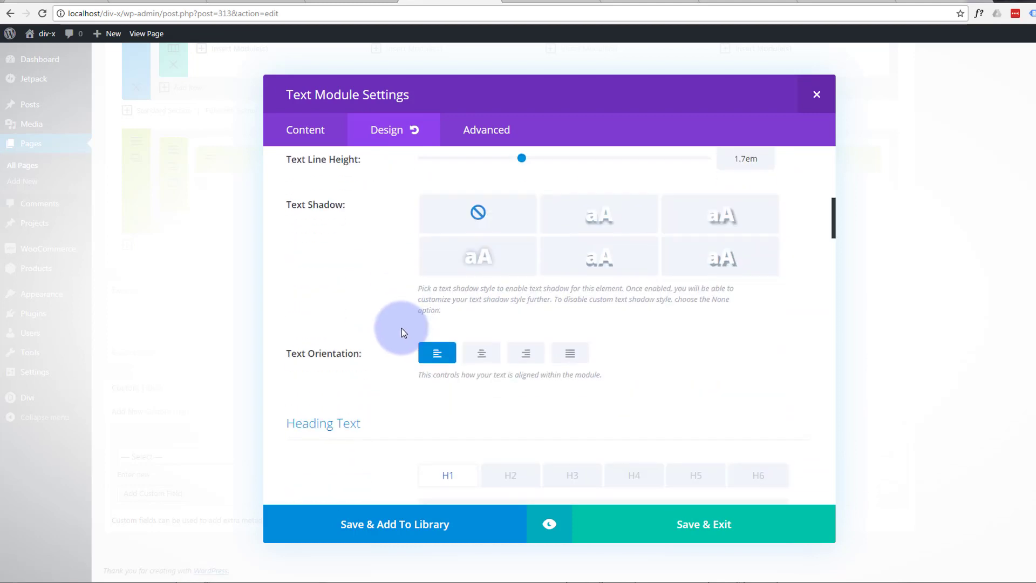
pyautogui.click(483, 352)
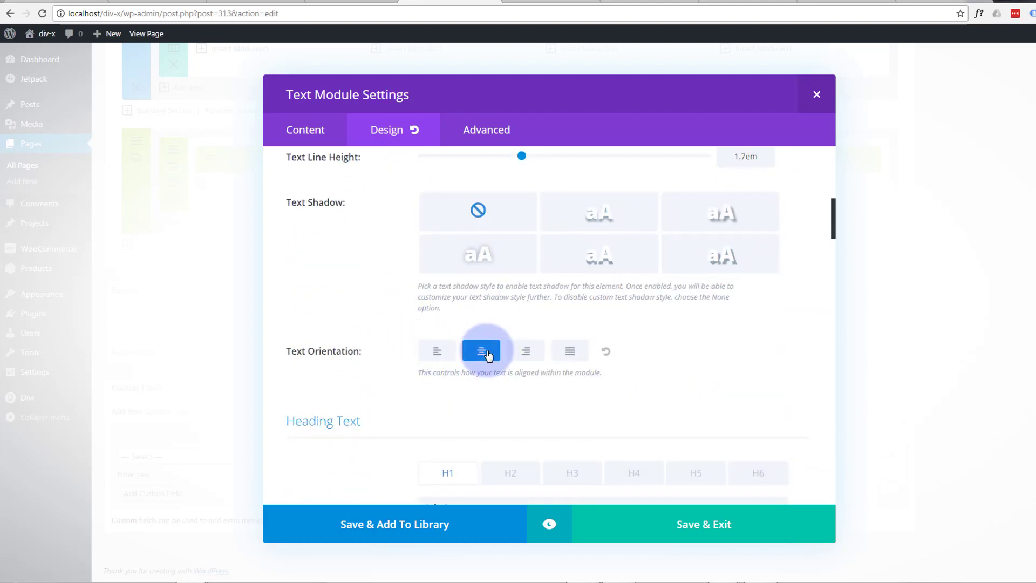
pyautogui.click(571, 559)
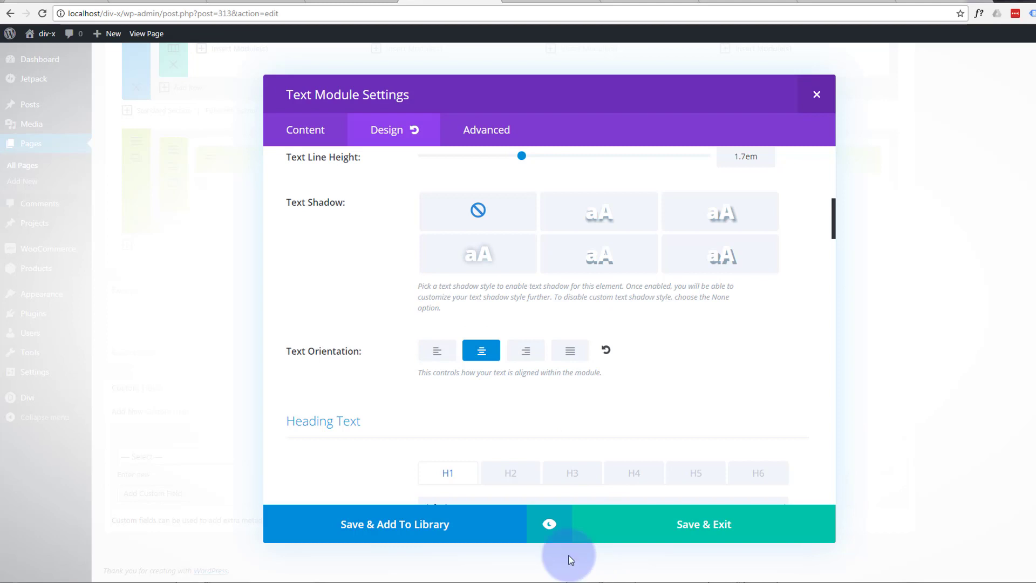
pyautogui.click(550, 526)
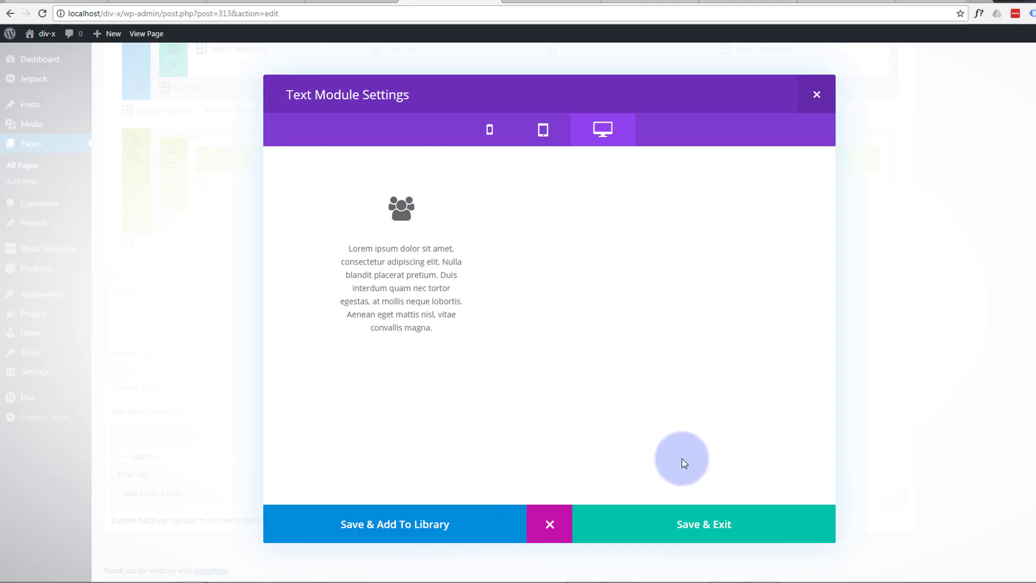
# Save the users-icon module, clone it into the row's middle column, and open the clone
pyautogui.click(688, 526)
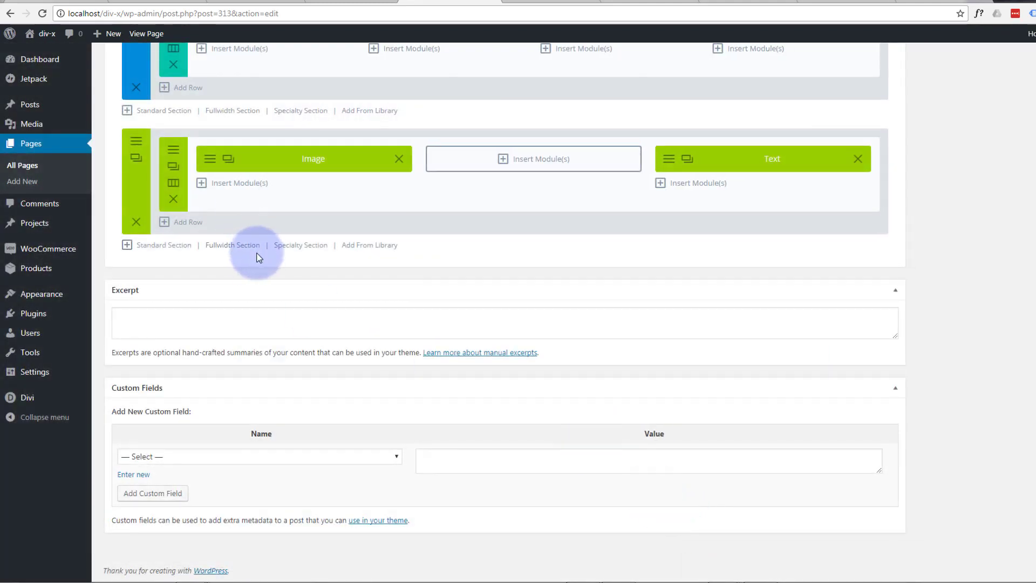
pyautogui.scroll(12, 258, 259)
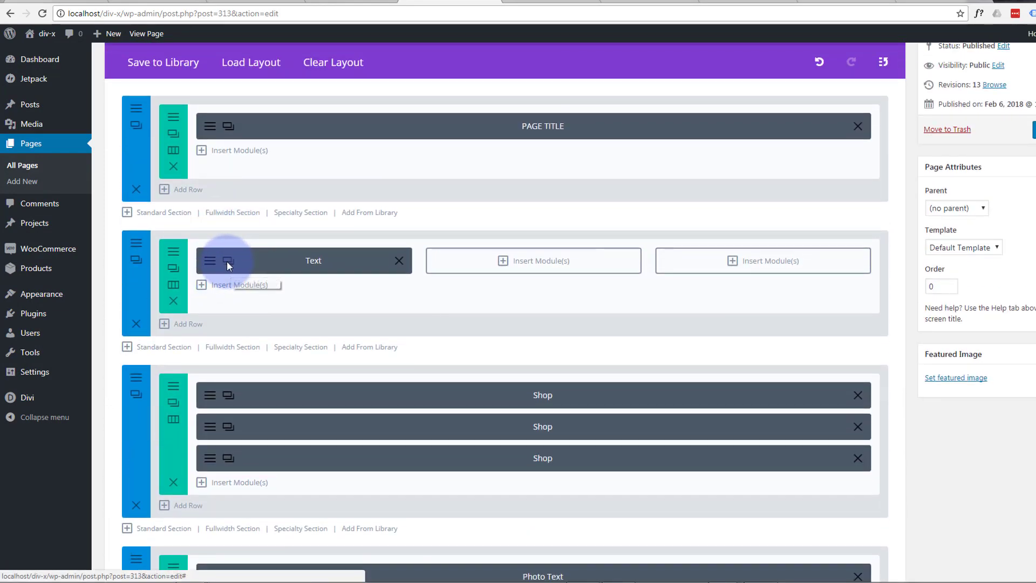
pyautogui.click(227, 261)
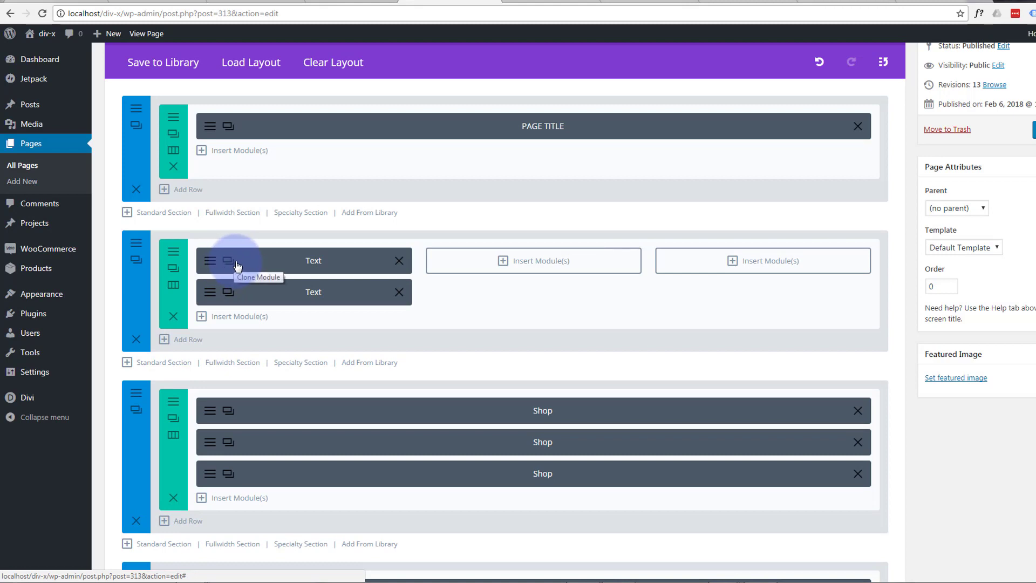
pyautogui.moveTo(236, 294)
pyautogui.mouseDown()
pyautogui.moveTo(527, 285)
pyautogui.moveTo(461, 263)
pyautogui.moveTo(459, 273)
pyautogui.mouseUp()
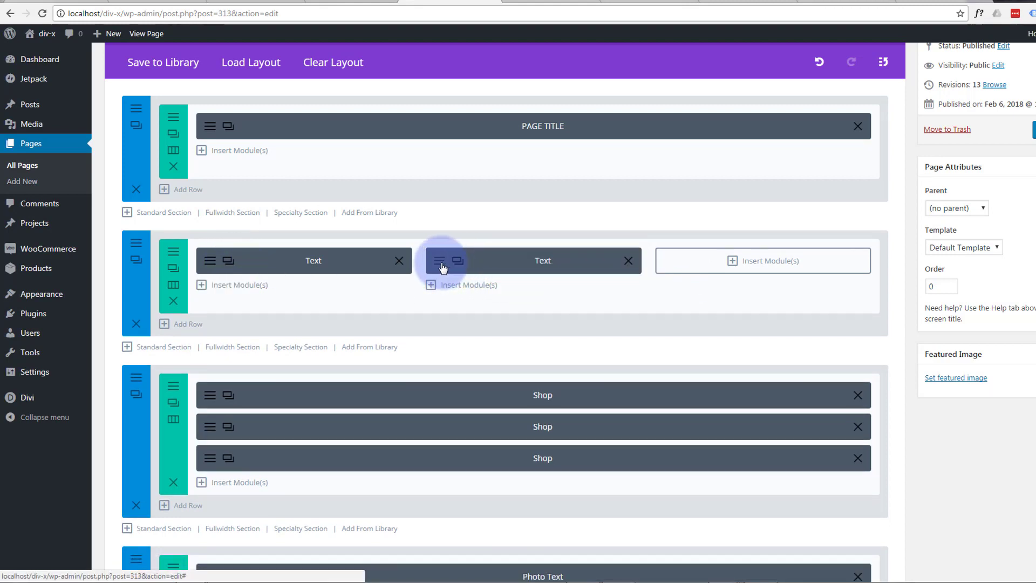
pyautogui.click(440, 261)
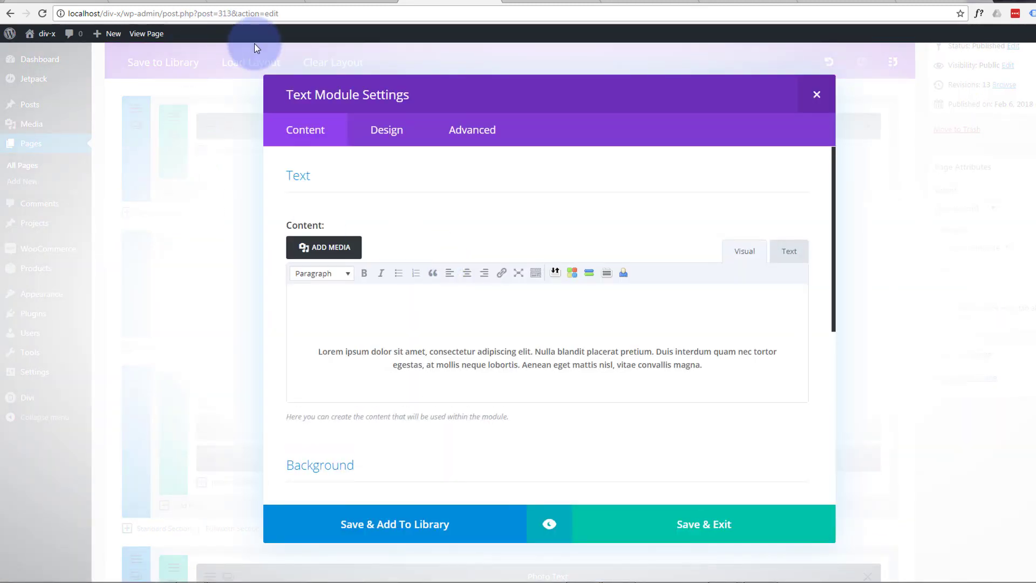
pyautogui.click(156, 3)
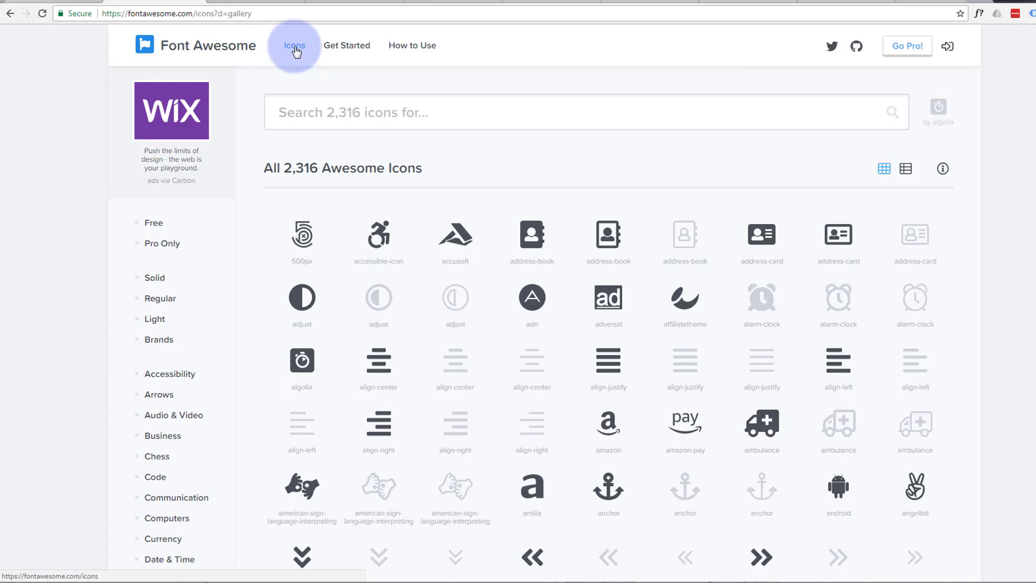
# Filter Font Awesome to free icons and select 'address-book' in the fas fa-address-book snippet
pyautogui.click(155, 224)
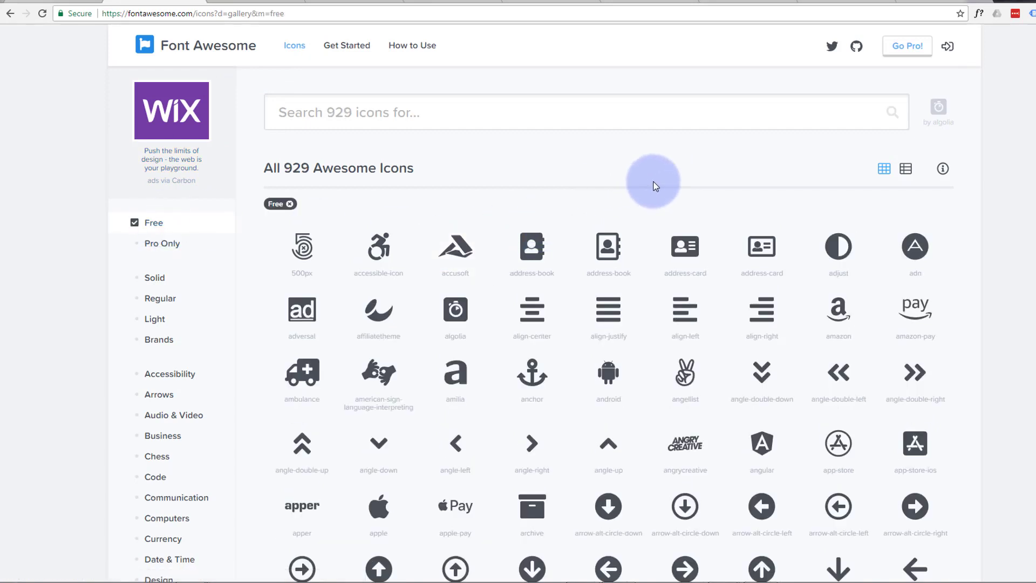
pyautogui.click(534, 255)
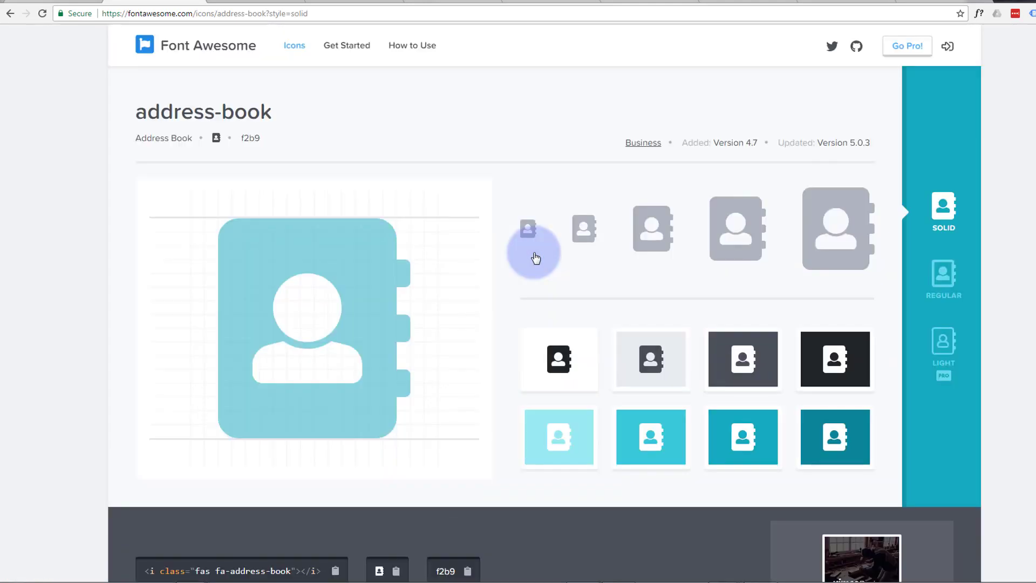
pyautogui.scroll(-6, 518, 237)
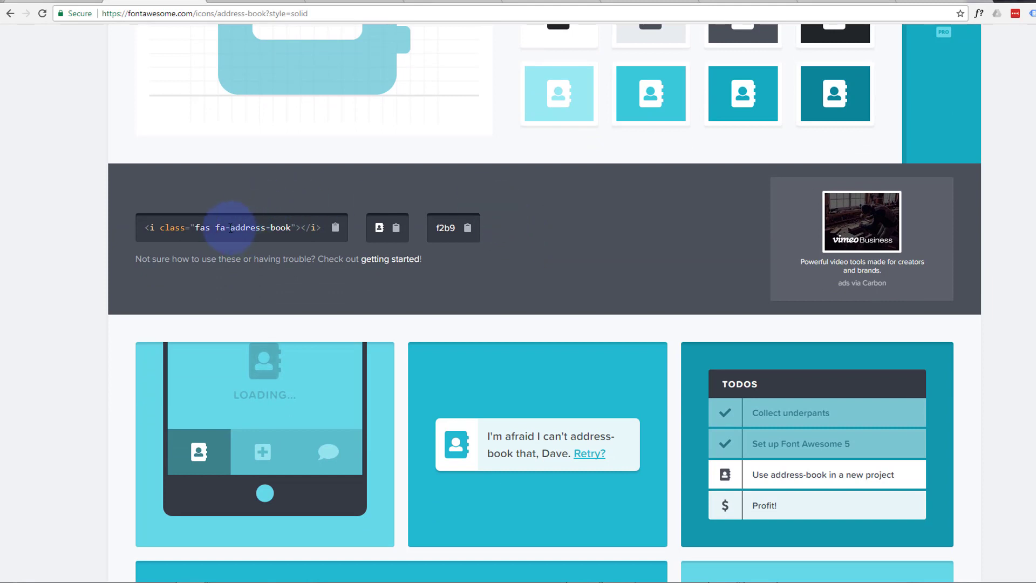
pyautogui.moveTo(252, 230); pyautogui.dragTo(283, 229)
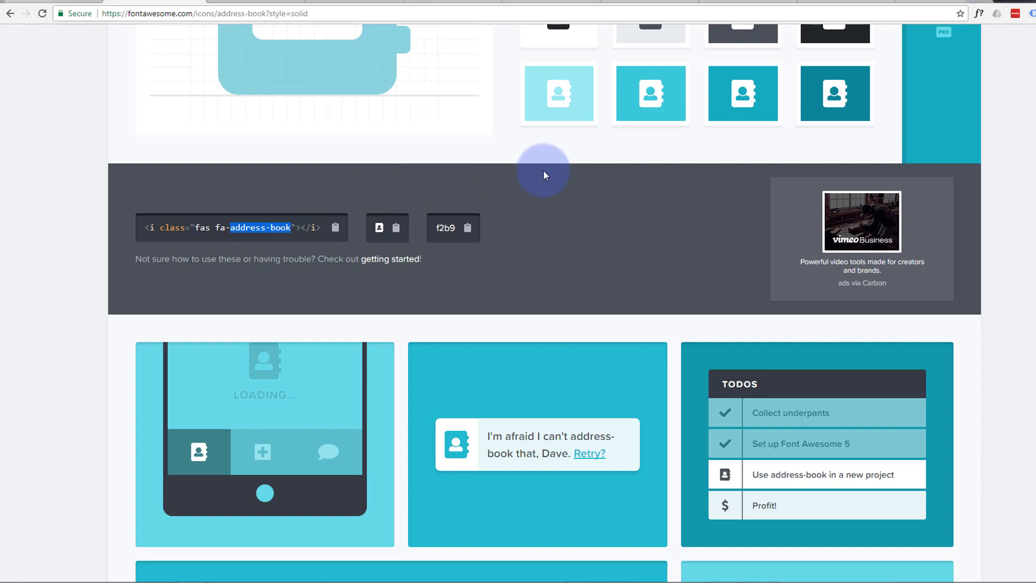
pyautogui.hotkey('alt', 'Tab')
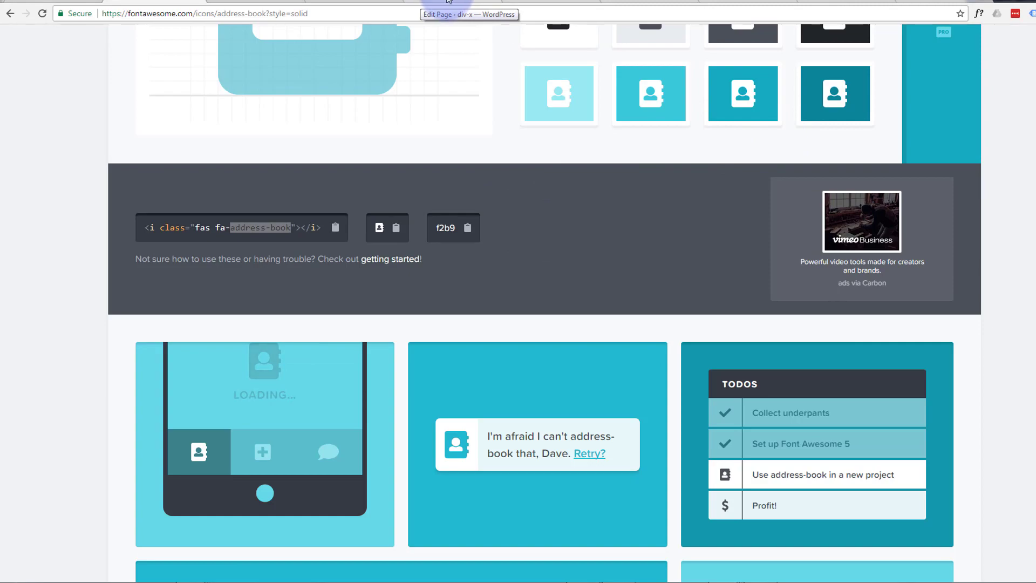
# Replace 'users' with 'address-book' in the middle module's icon class and save it
pyautogui.click(448, 2)
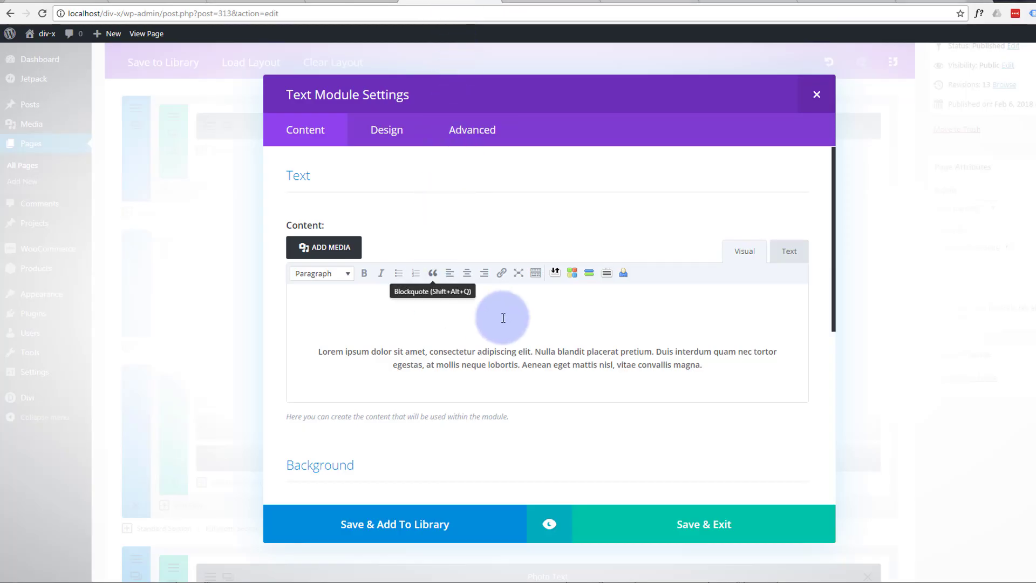
pyautogui.click(788, 254)
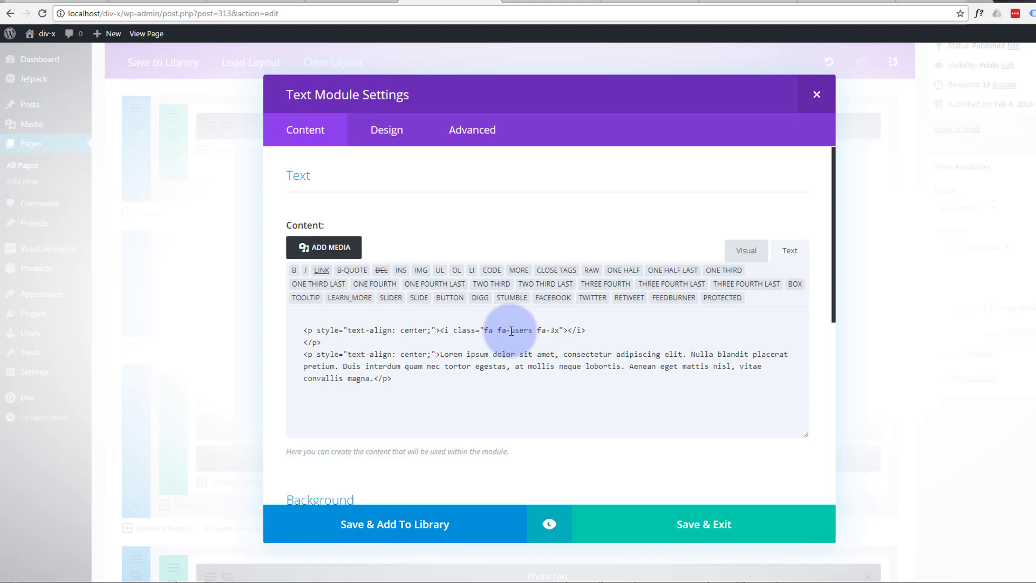
pyautogui.moveTo(511, 331); pyautogui.dragTo(531, 331)
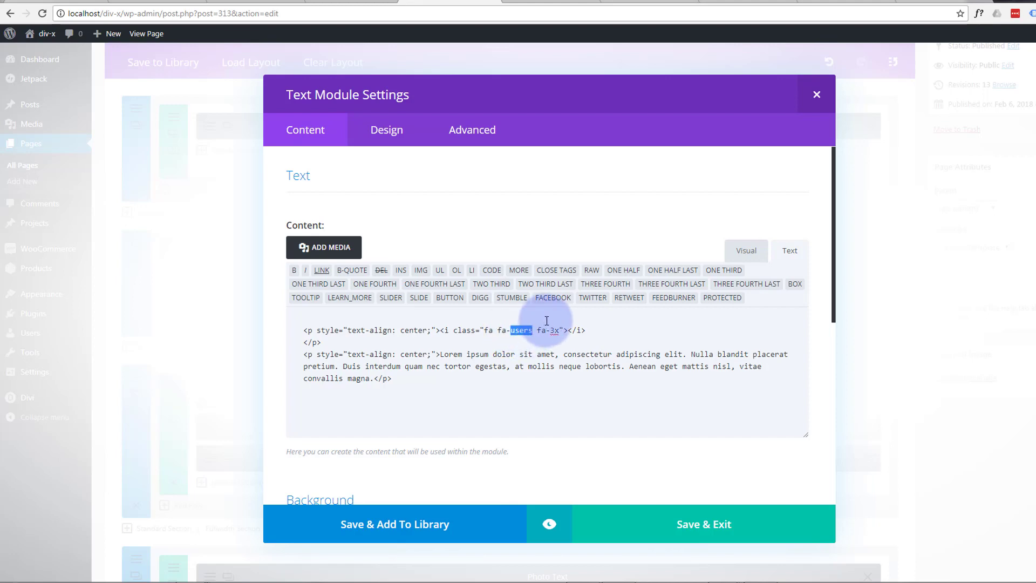
pyautogui.write('address-book')
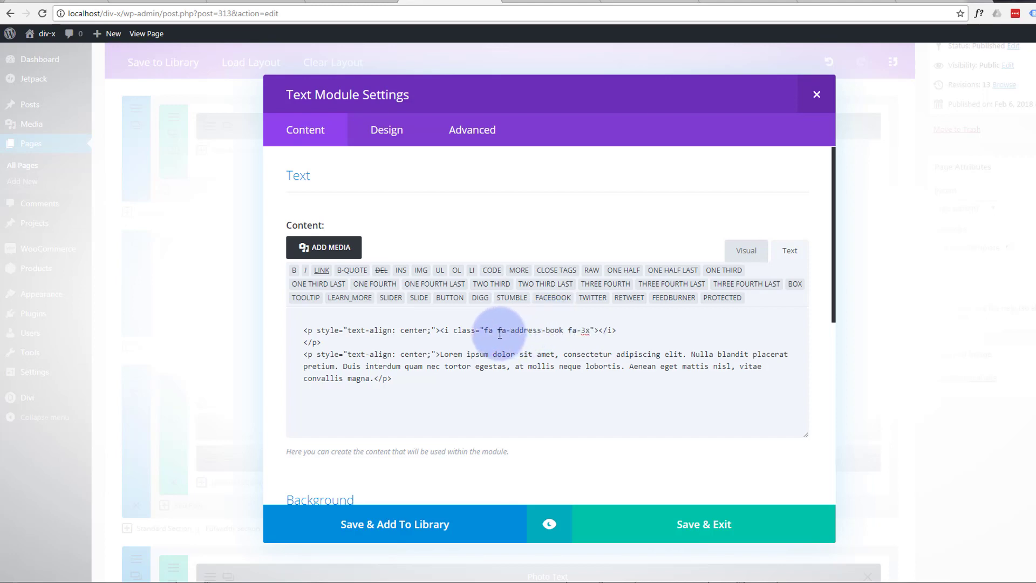
pyautogui.click(719, 539)
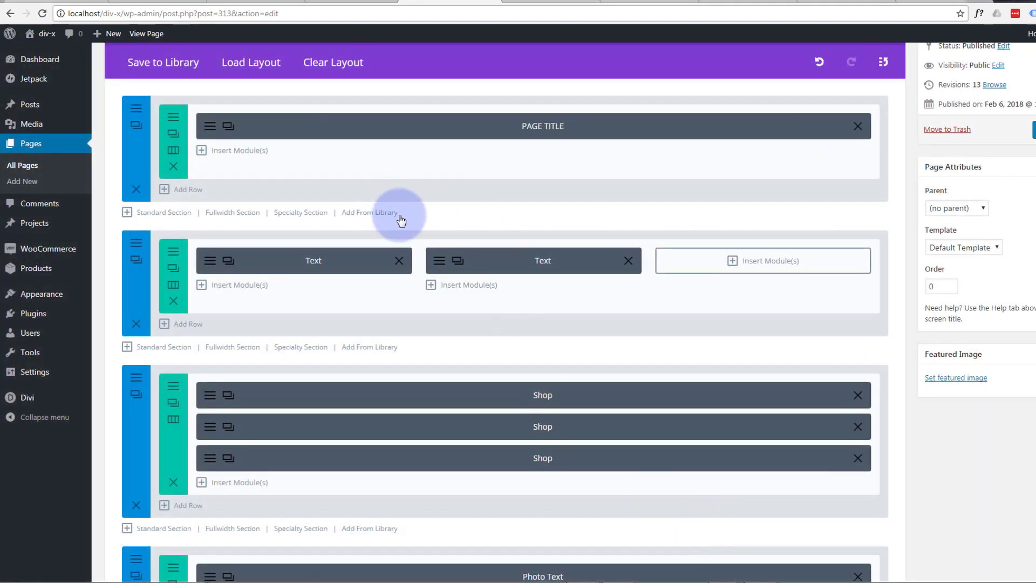
# Clone the second module into the third column and copy the 'adjust' icon name from Font Awesome
pyautogui.click(457, 260)
pyautogui.moveTo(492, 304); pyautogui.dragTo(756, 266)
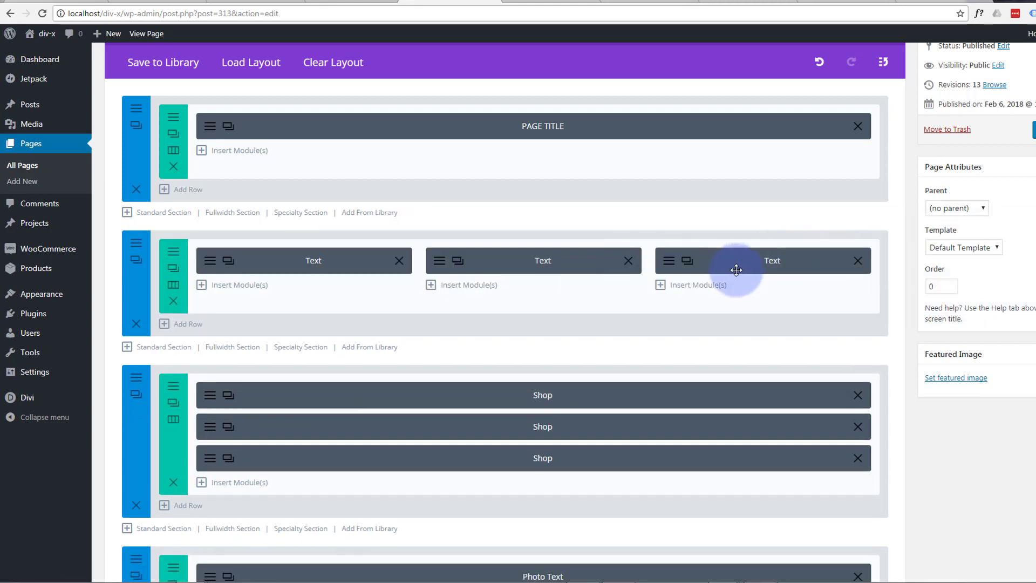
pyautogui.click(533, 287)
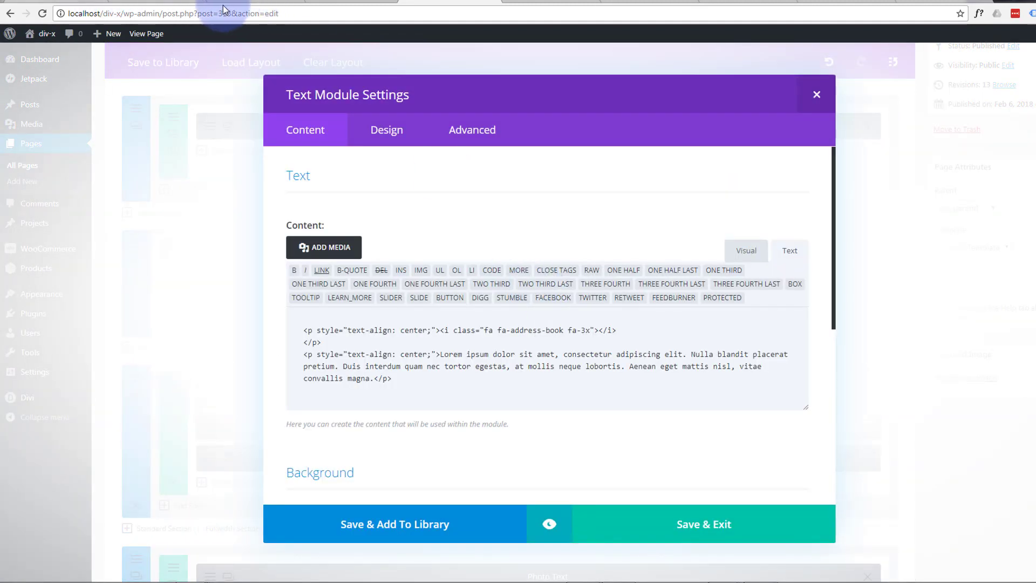
pyautogui.click(152, 2)
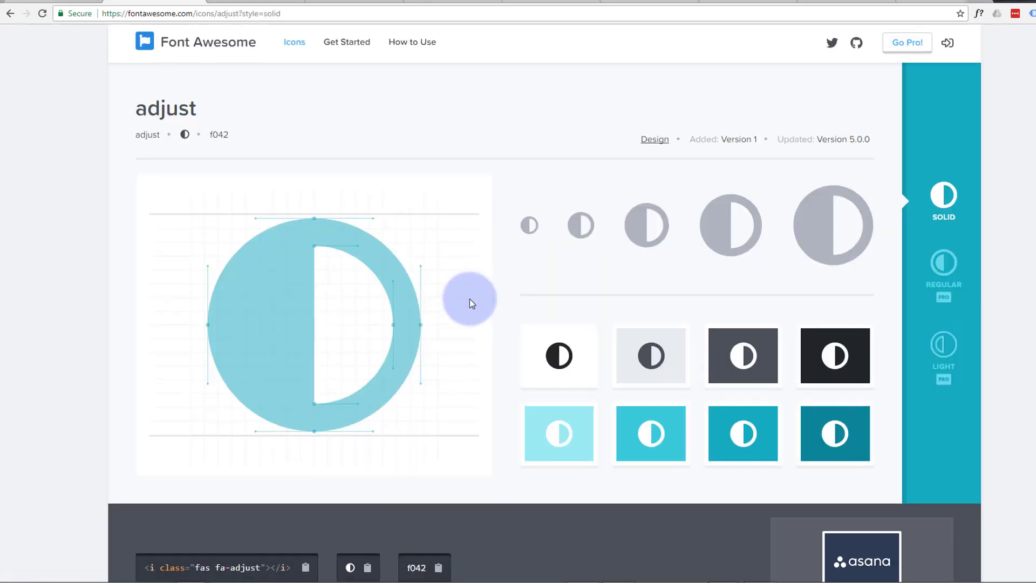
pyautogui.scroll(-5, 470, 299)
pyautogui.doubleClick(246, 285)
pyautogui.hotkey('ctrl', 'c')
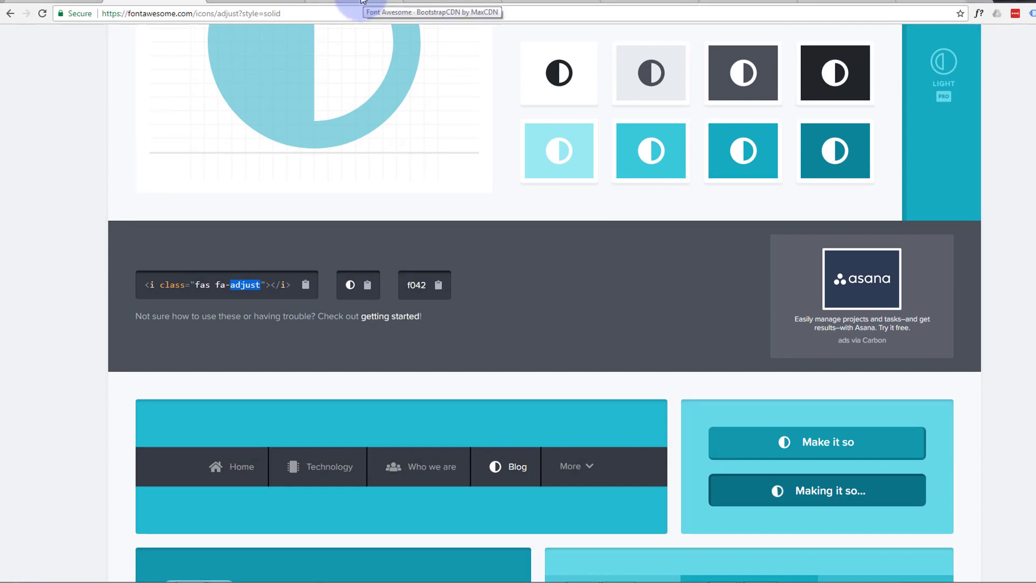
# Change the third module's icon class to fa-adjust, save it, and update and preview the page
pyautogui.click(437, 1)
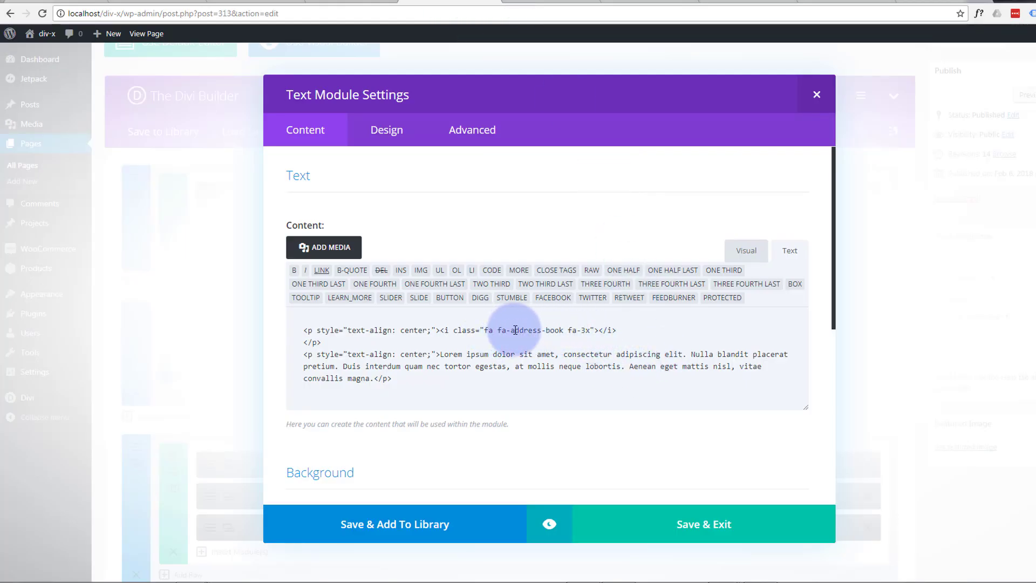
pyautogui.moveTo(514, 330); pyautogui.dragTo(562, 331)
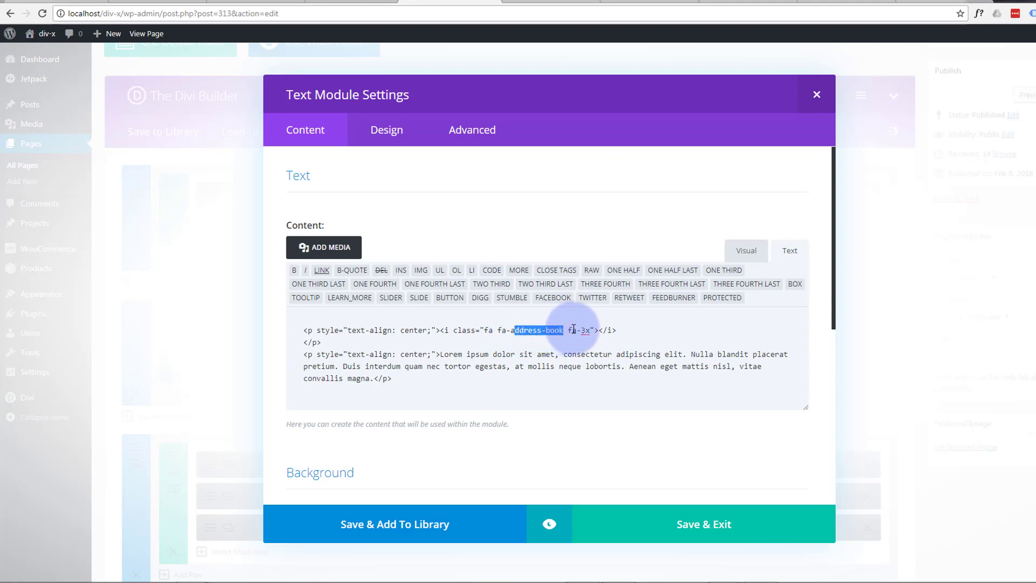
pyautogui.hotkey('ctrl', 'v')
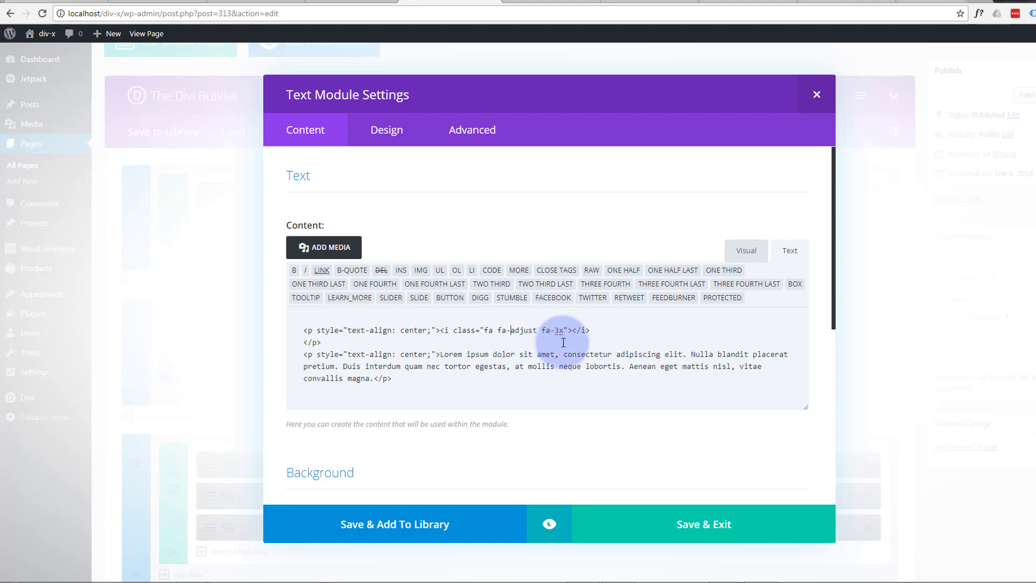
pyautogui.click(517, 331)
pyautogui.press('BackSpace')
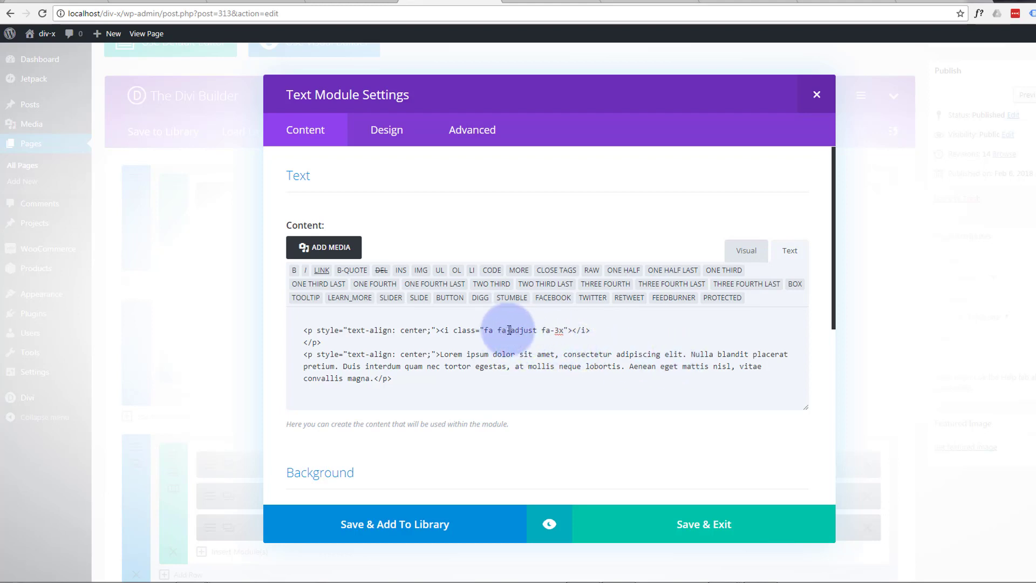
pyautogui.click(692, 532)
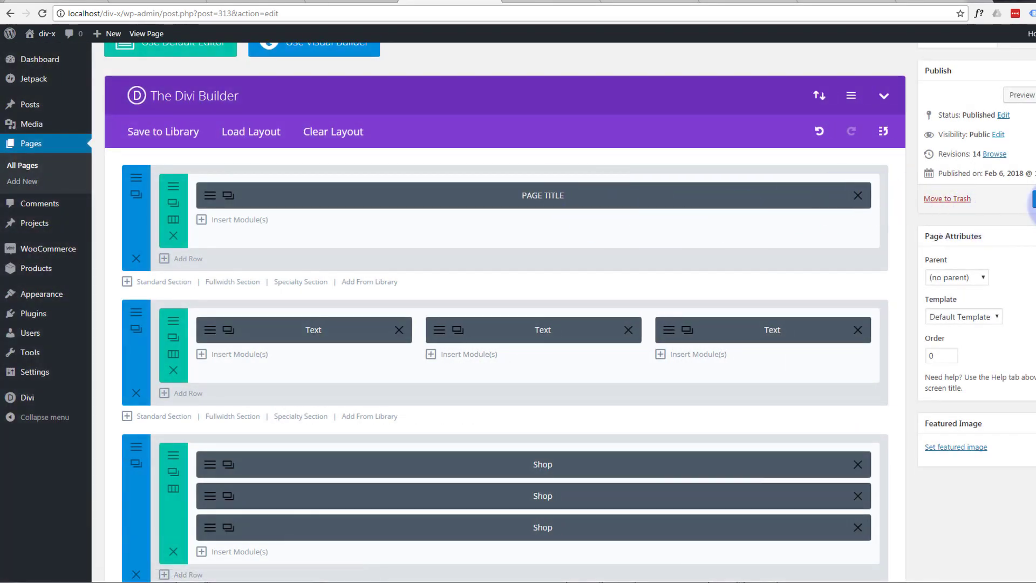
pyautogui.click(1033, 200)
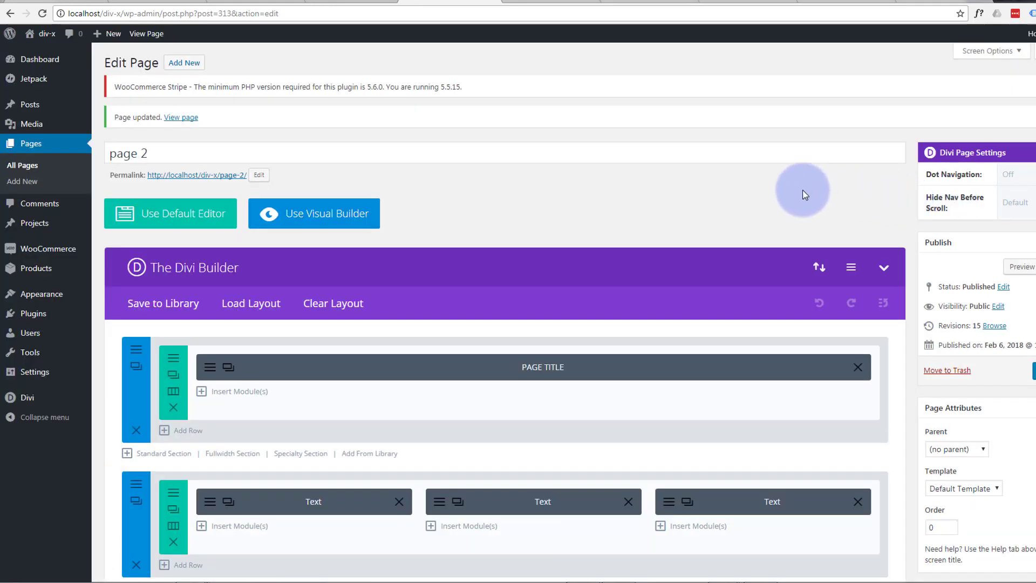
pyautogui.click(1031, 271)
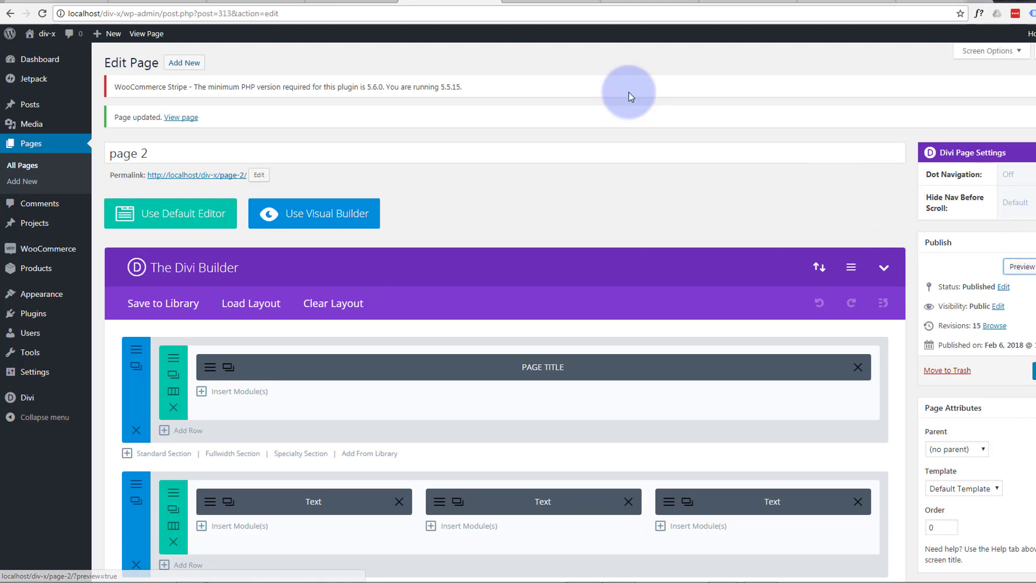
# View the preview's users, address-book and adjust icons, then inspect the blue OUR SHOP banner
pyautogui.click(548, 7)
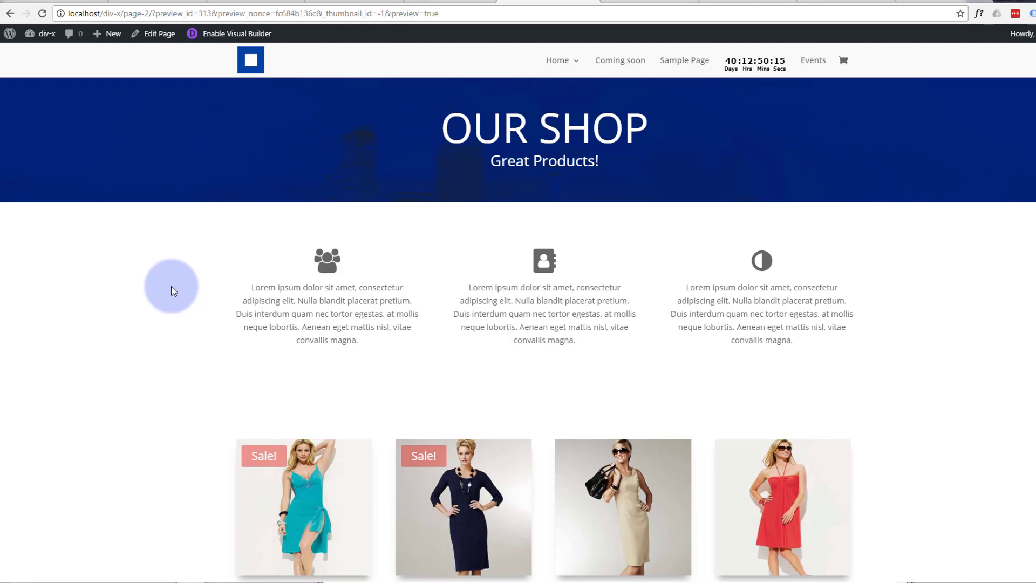
pyautogui.rightClick(59, 141)
pyautogui.click(90, 290)
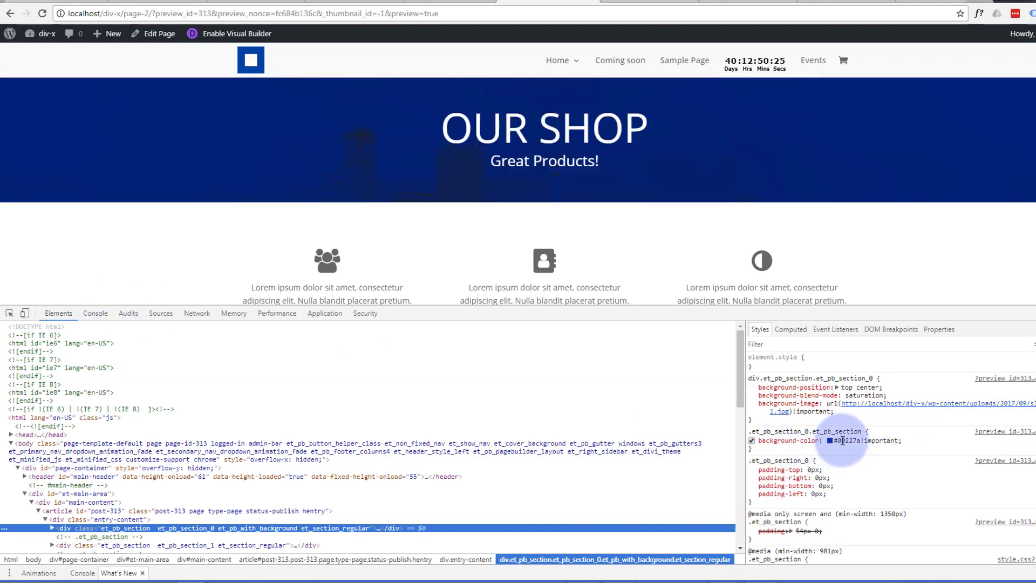
pyautogui.moveTo(839, 441)
pyautogui.mouseDown()
pyautogui.moveTo(862, 442)
pyautogui.moveTo(855, 448)
pyautogui.mouseUp()
pyautogui.doubleClick(857, 441)
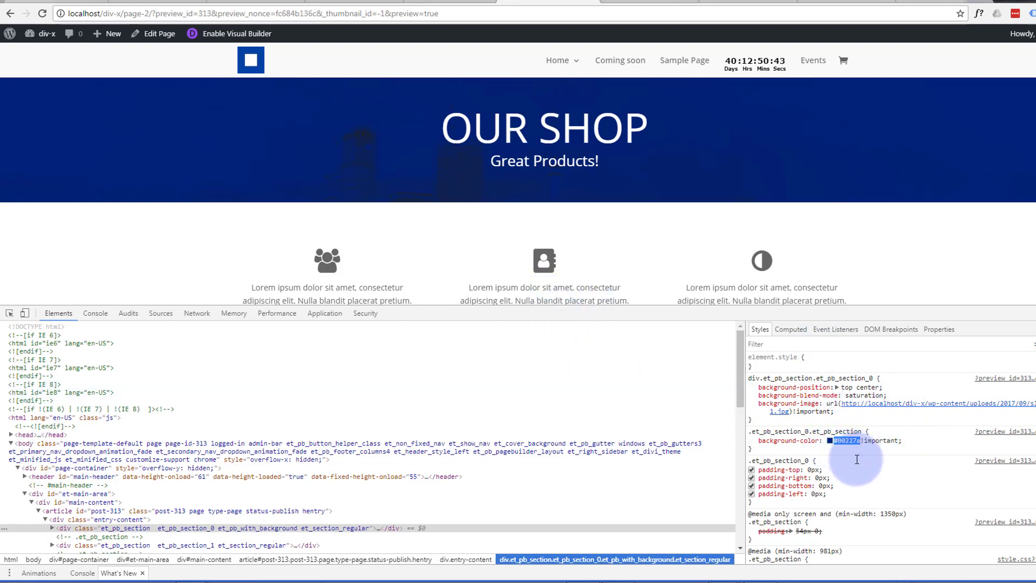
pyautogui.click(921, 471)
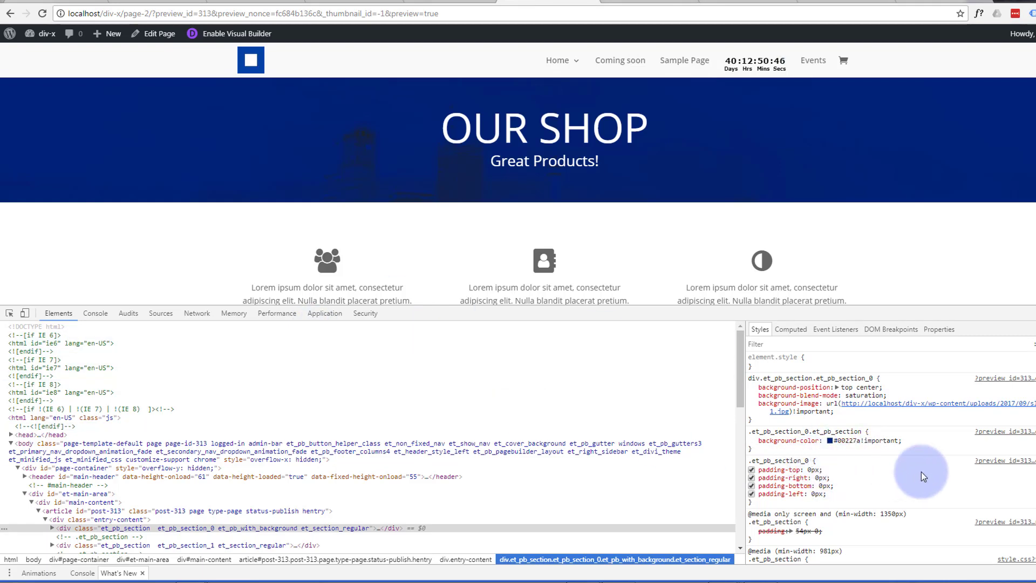
pyautogui.click(835, 442)
pyautogui.hotkey('ctrl', 'c')
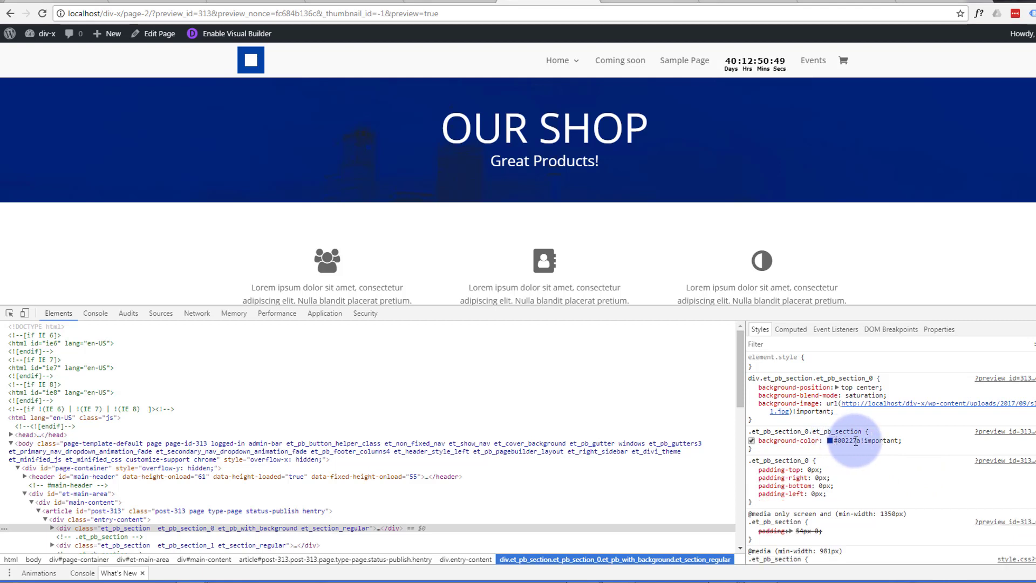
pyautogui.rightClick(326, 263)
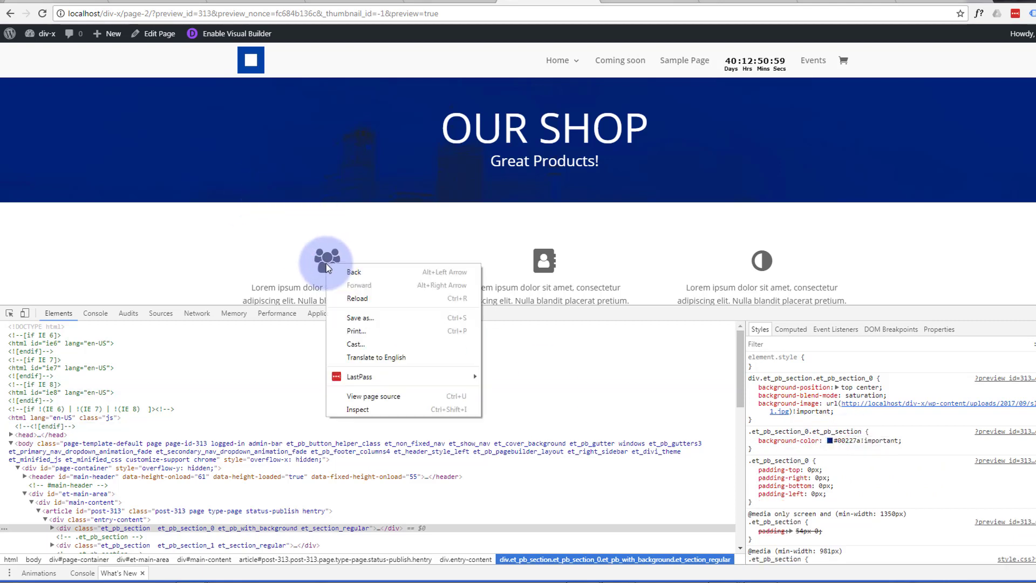
# Add color: #00227a to the users icon's .fa-3x rule in DevTools, then close DevTools
pyautogui.click(422, 413)
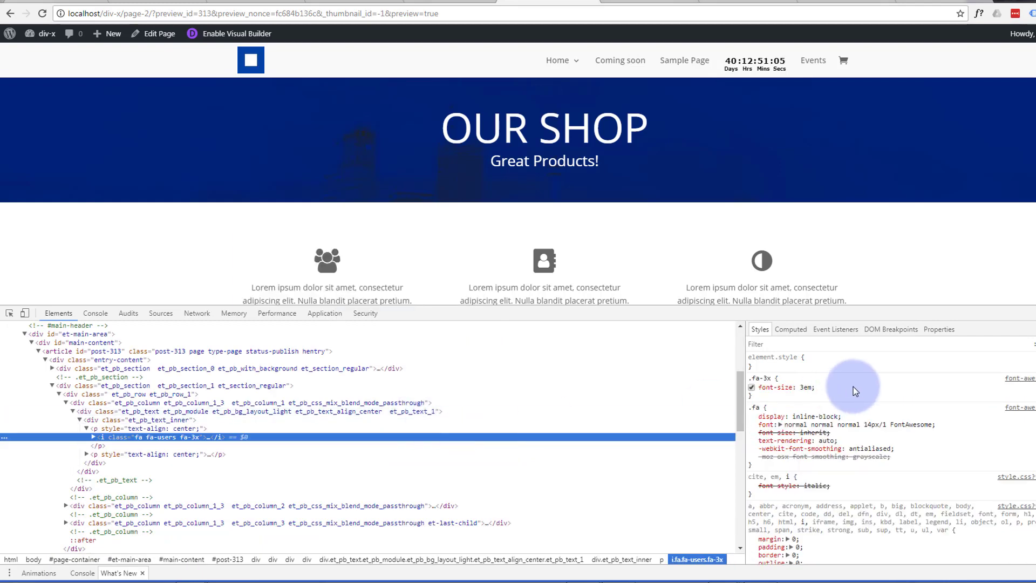
pyautogui.click(820, 388)
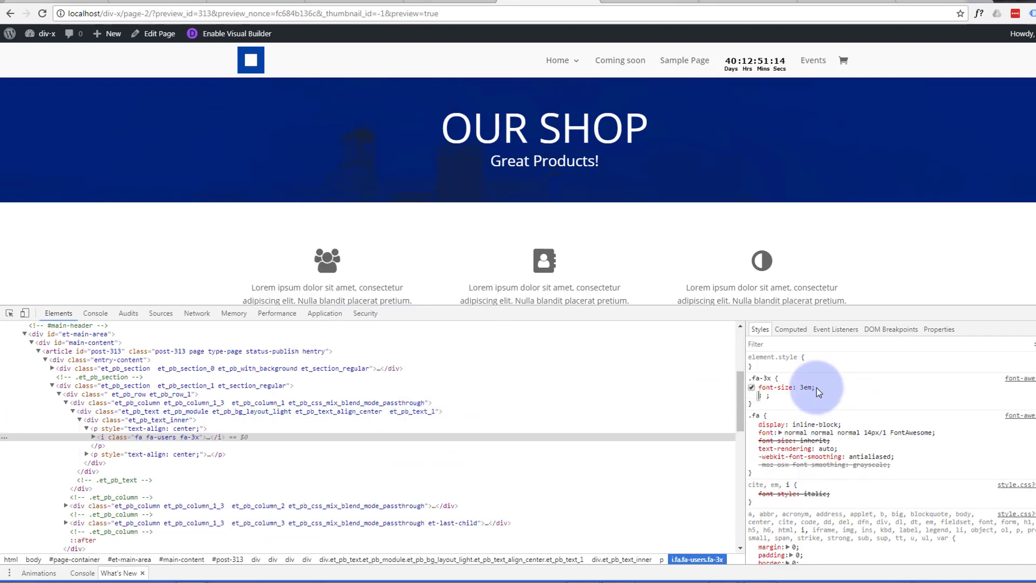
pyautogui.write('color')
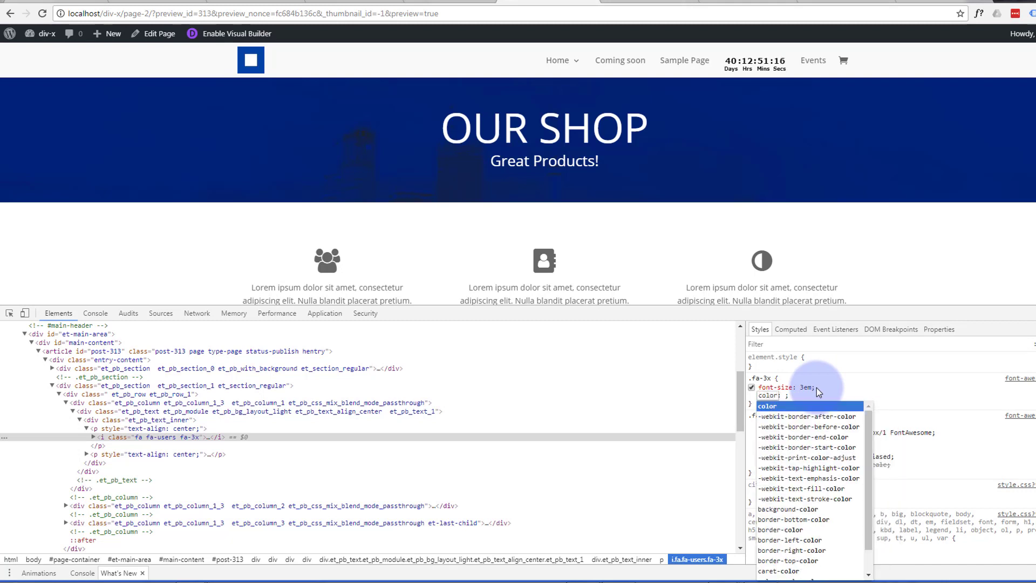
pyautogui.press('Tab')
pyautogui.hotkey('ctrl', 'v')
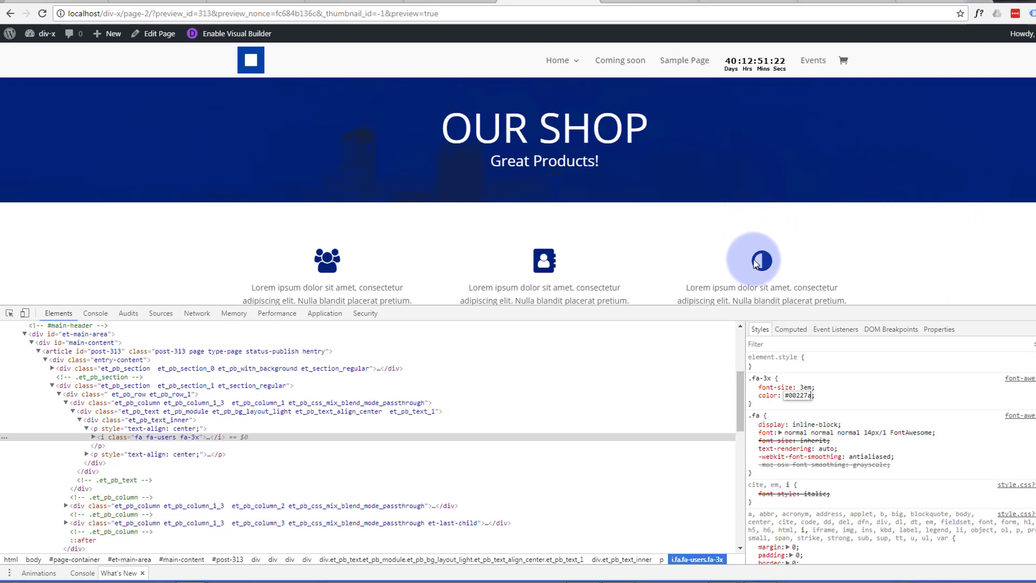
pyautogui.click(825, 384)
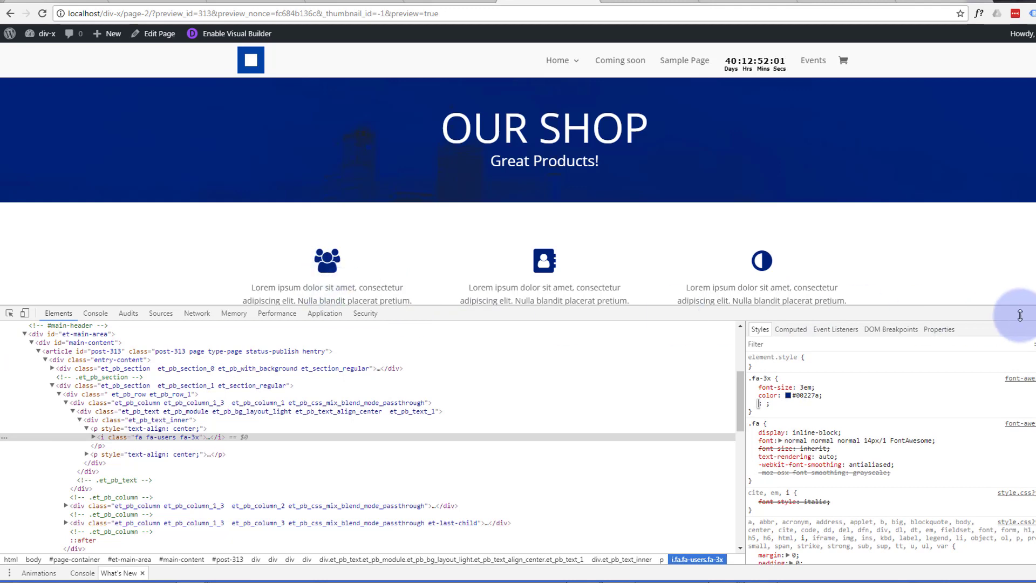
pyautogui.press('F12')
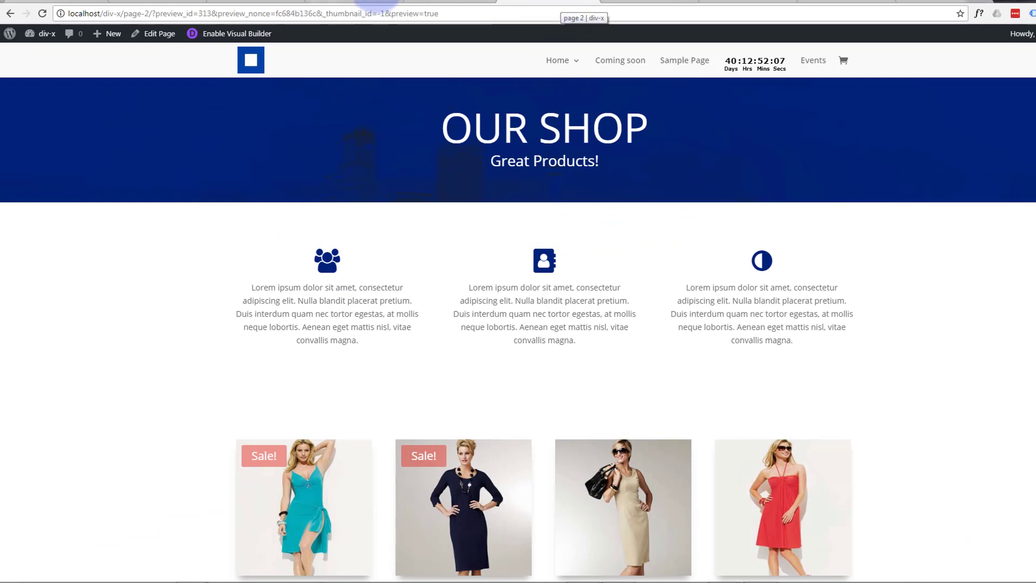
# In the first module's HTML, add color: #00227a to the icon paragraph and change fa-3x to fa-5x
pyautogui.click(448, 6)
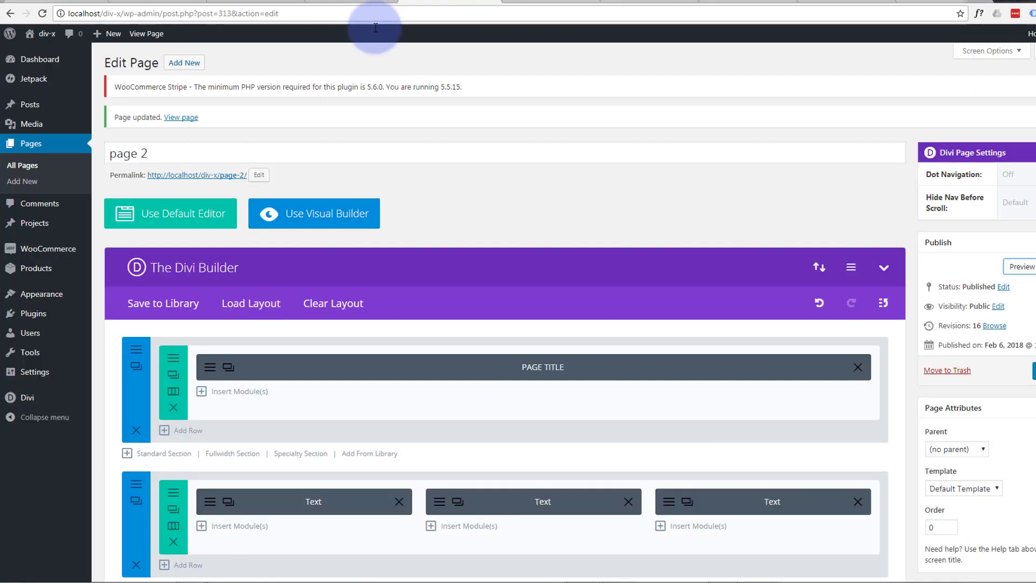
pyautogui.scroll(-3, 370, 402)
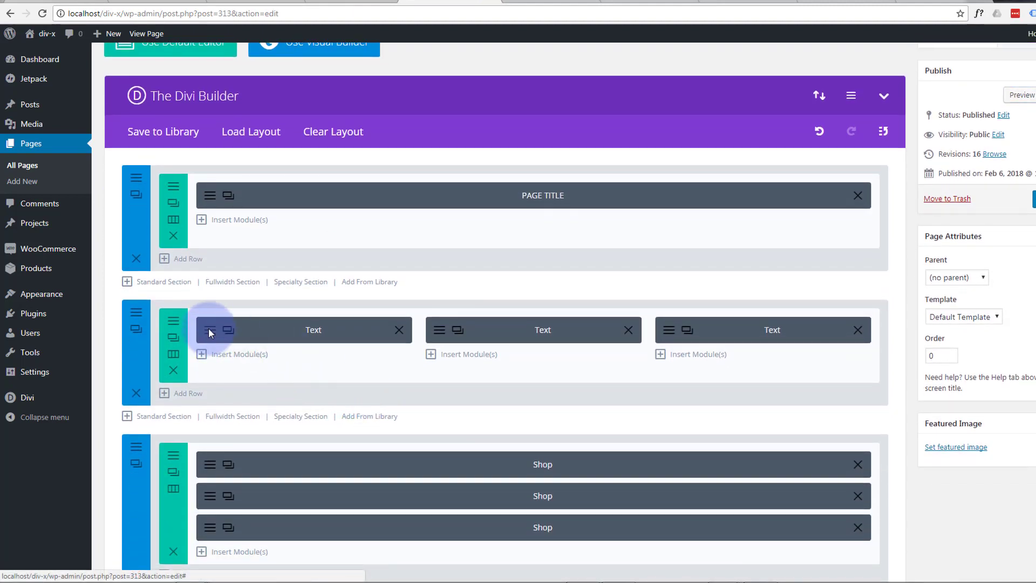
pyautogui.click(210, 332)
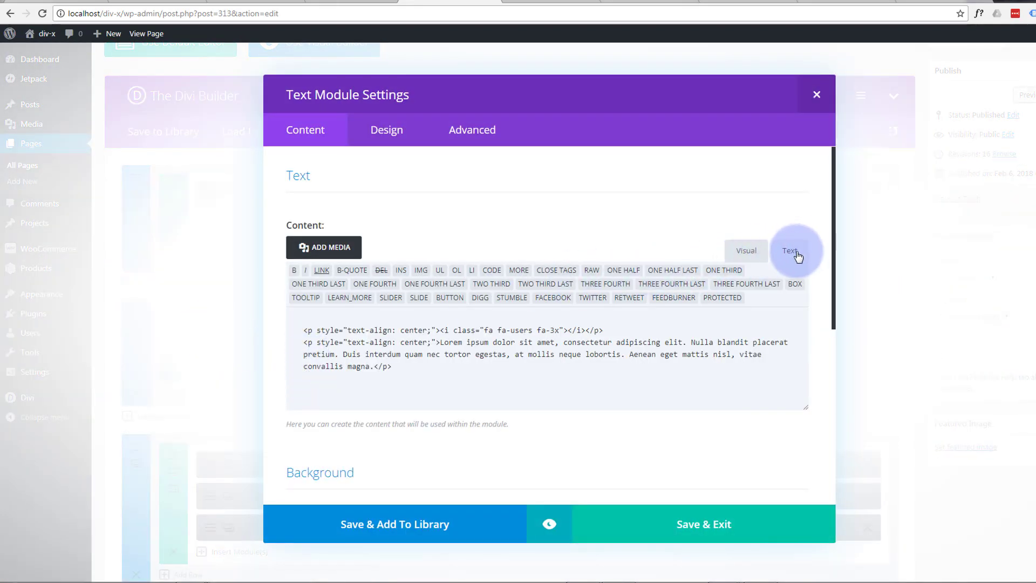
pyautogui.click(746, 251)
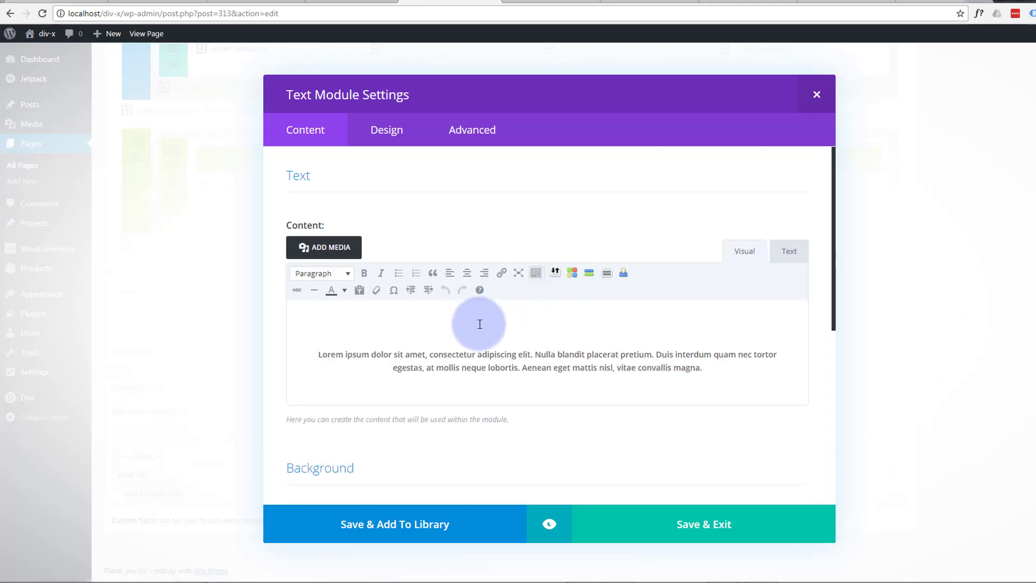
pyautogui.click(540, 323)
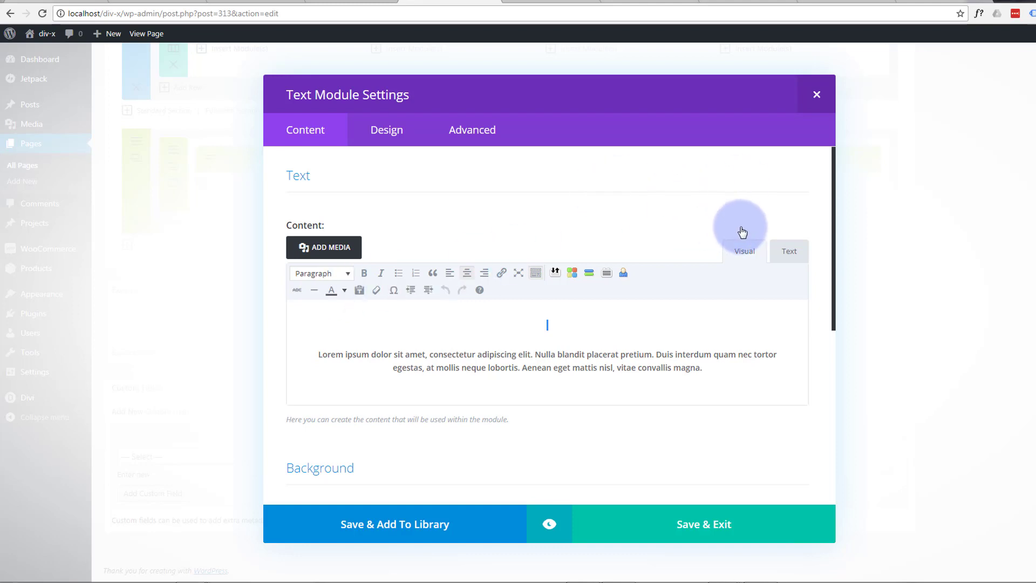
pyautogui.click(785, 252)
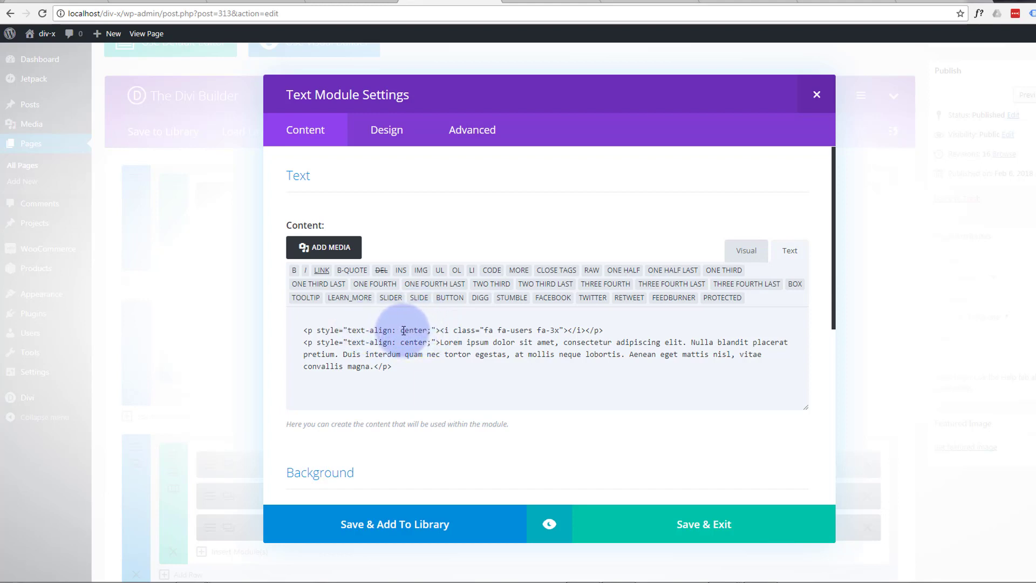
pyautogui.click(432, 331)
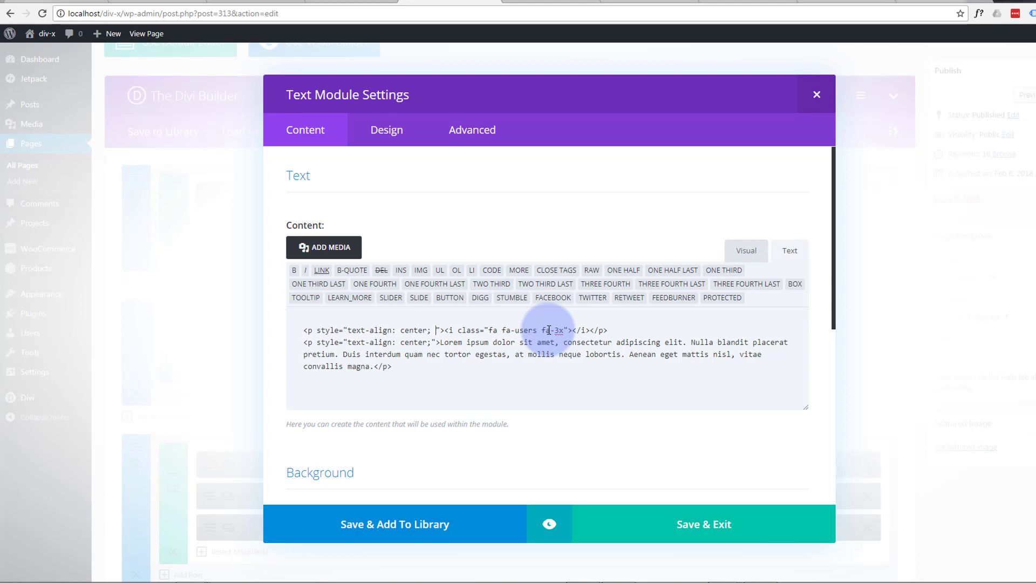
pyautogui.write('color')
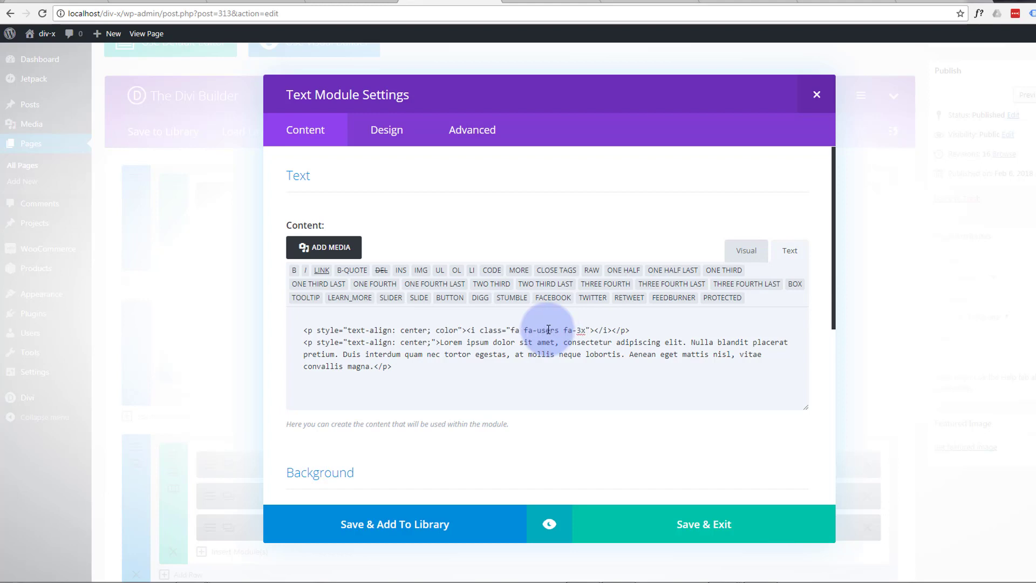
pyautogui.write(':')
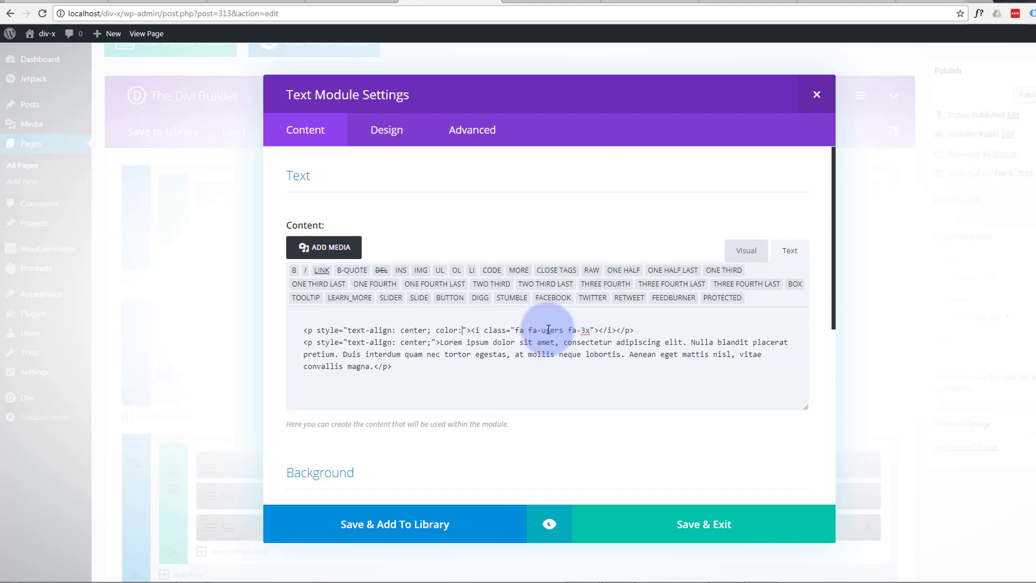
pyautogui.write(' #00227a')
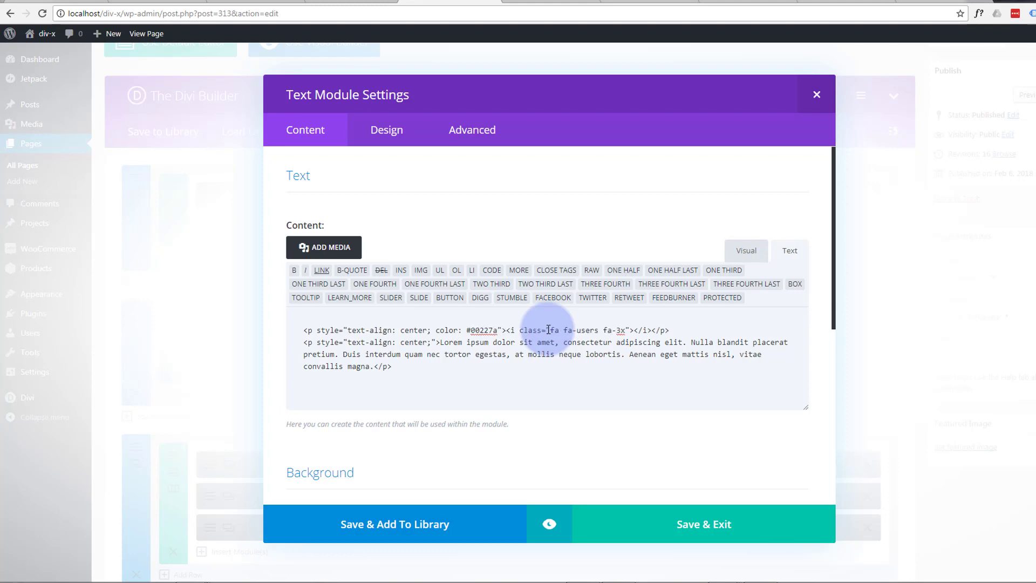
pyautogui.write(';')
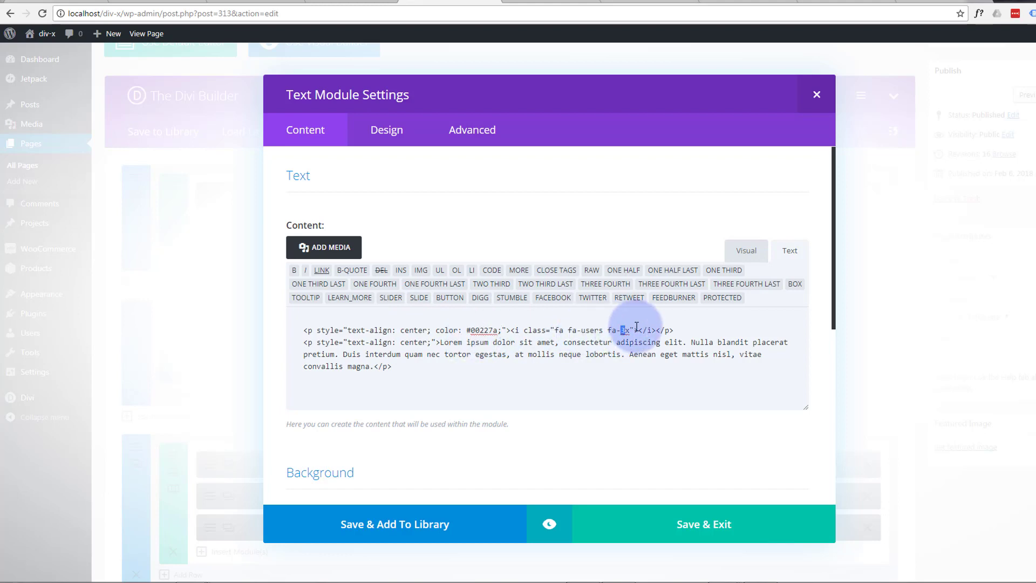
pyautogui.write('5')
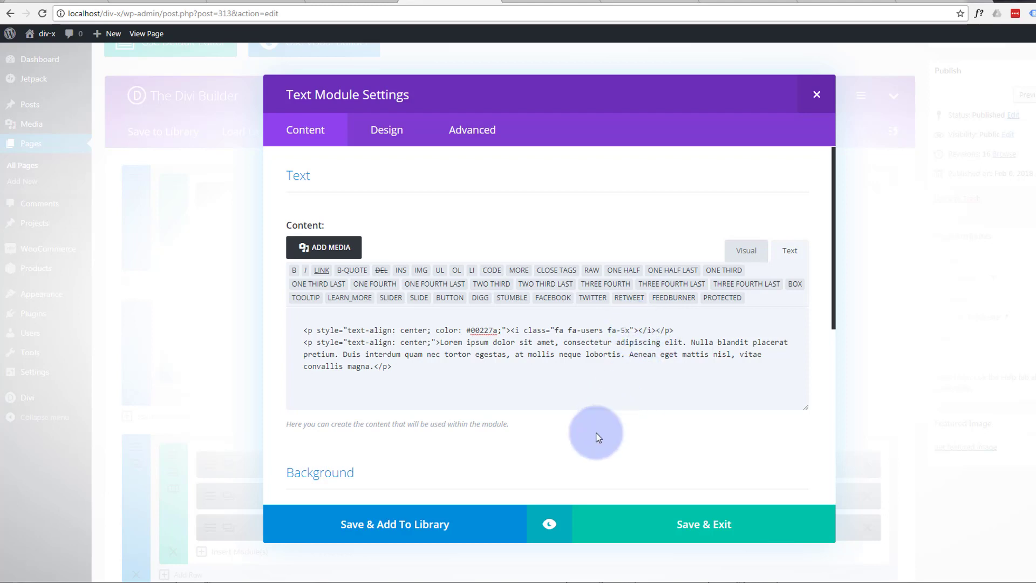
# Preview the navy 5x users icon, copy its color: #00227a declaration, and save the module
pyautogui.click(550, 528)
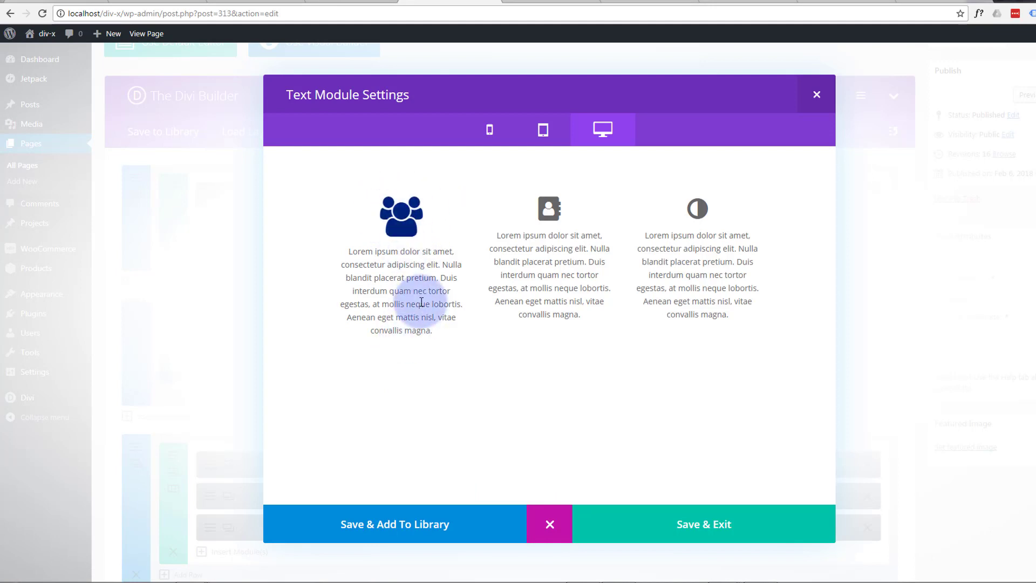
pyautogui.click(550, 524)
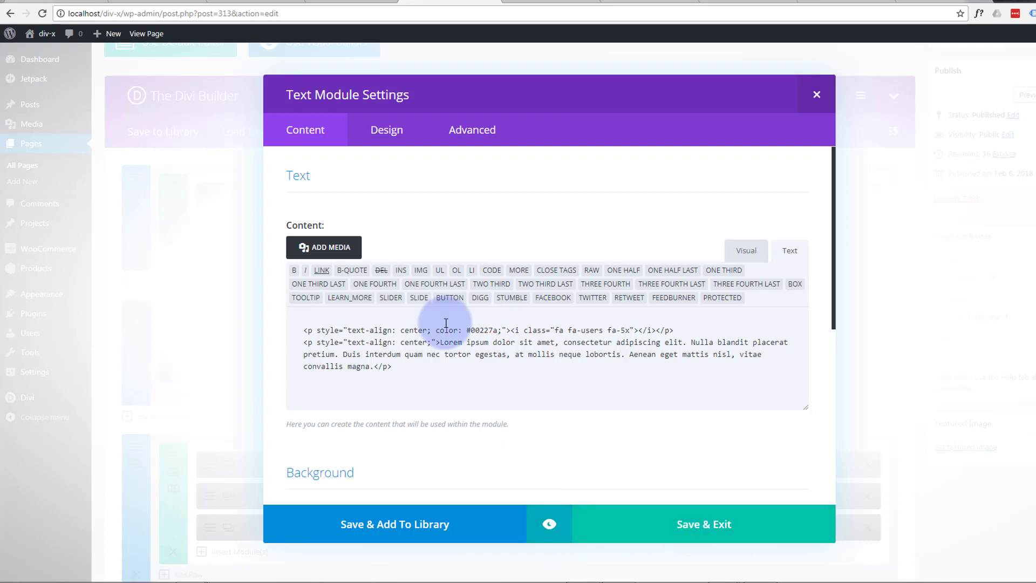
pyautogui.moveTo(432, 331); pyautogui.dragTo(503, 332)
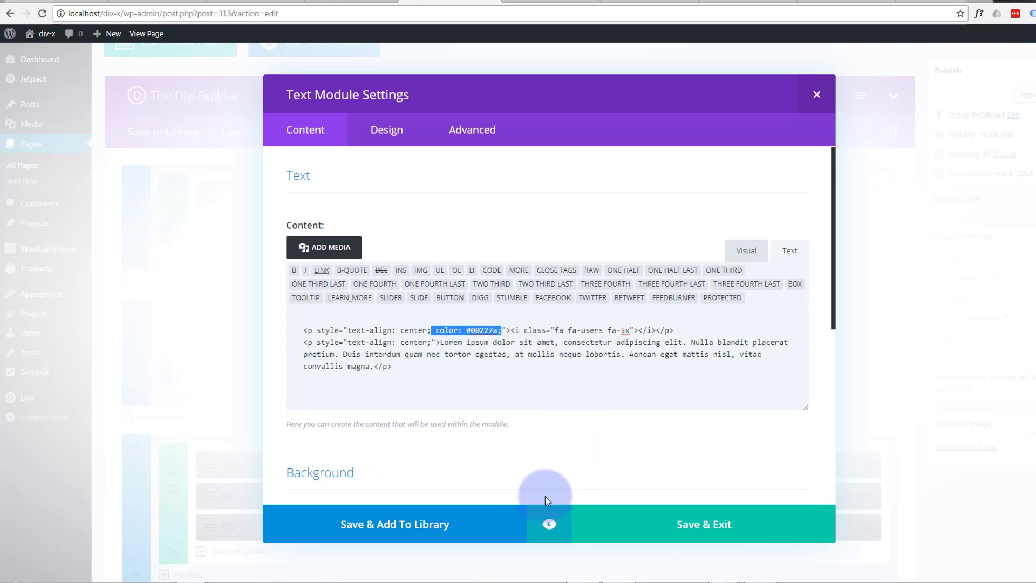
pyautogui.click(664, 528)
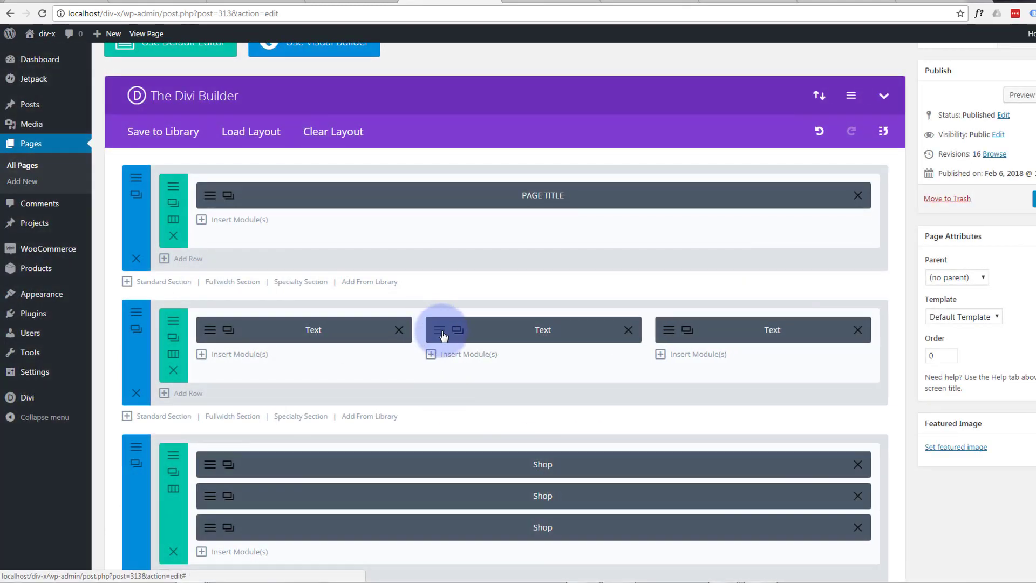
# Give the middle module's address-book icon color #00227a and size fa-5x, then save it
pyautogui.click(440, 331)
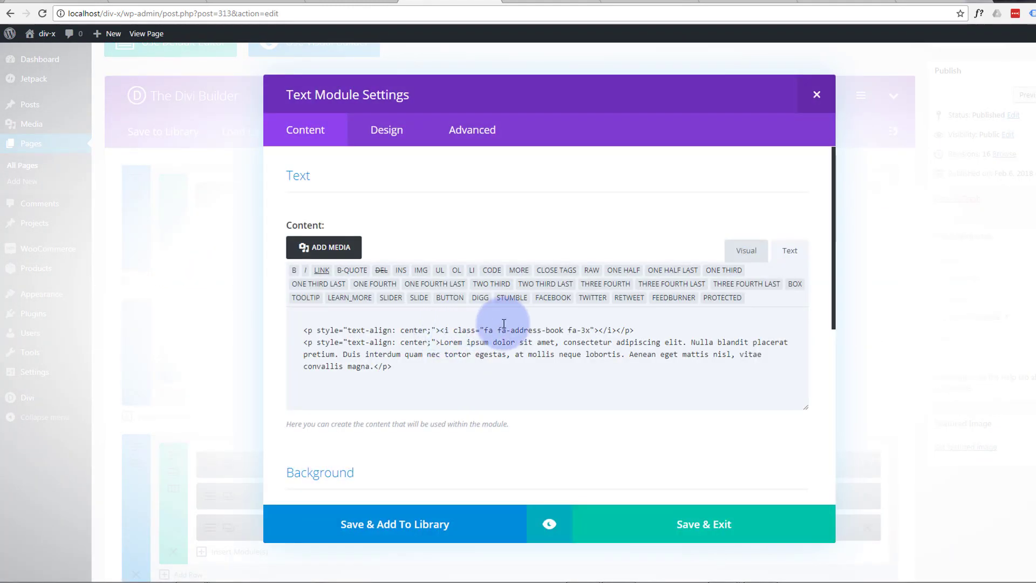
pyautogui.click(432, 330)
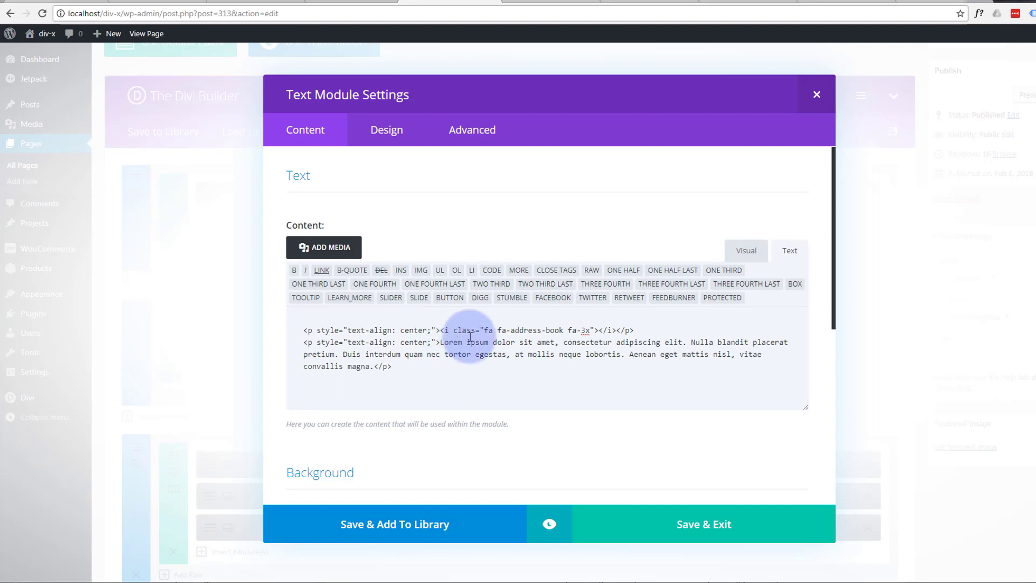
pyautogui.write('color: #00221a;')
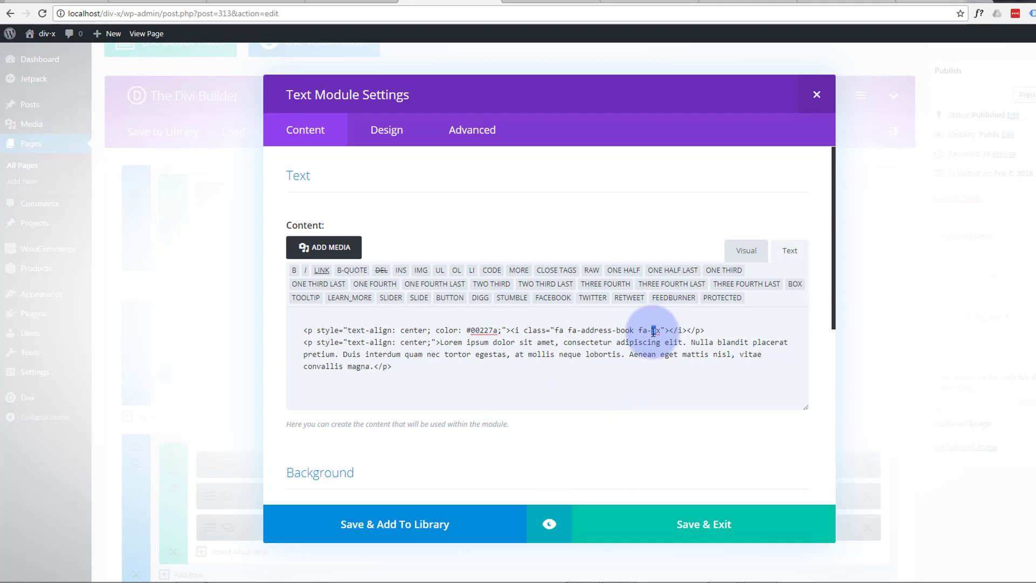
pyautogui.write('5')
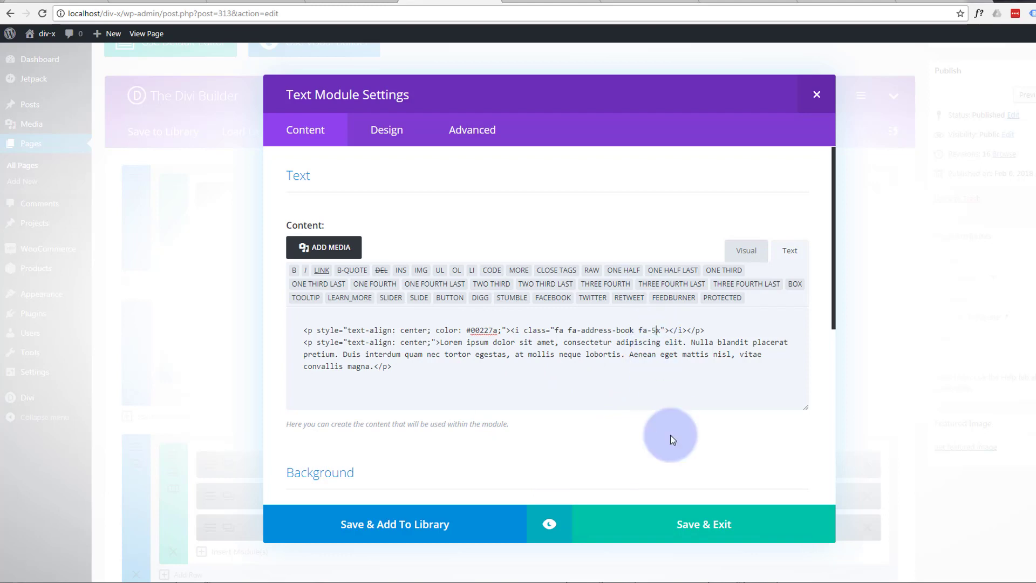
pyautogui.click(666, 526)
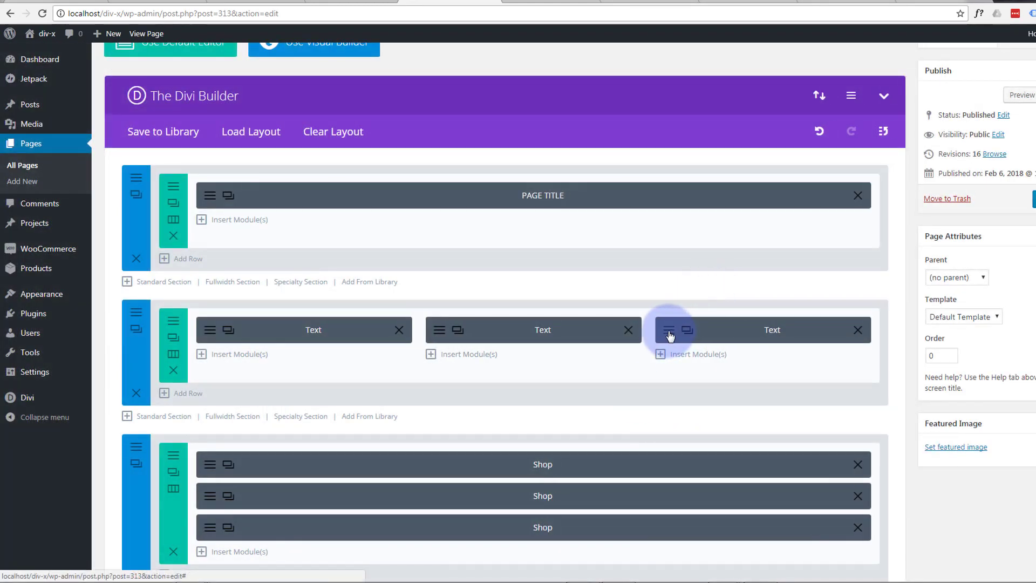
# Give the third module's adjust icon color #00227a and size fa-5x, then save it
pyautogui.click(669, 331)
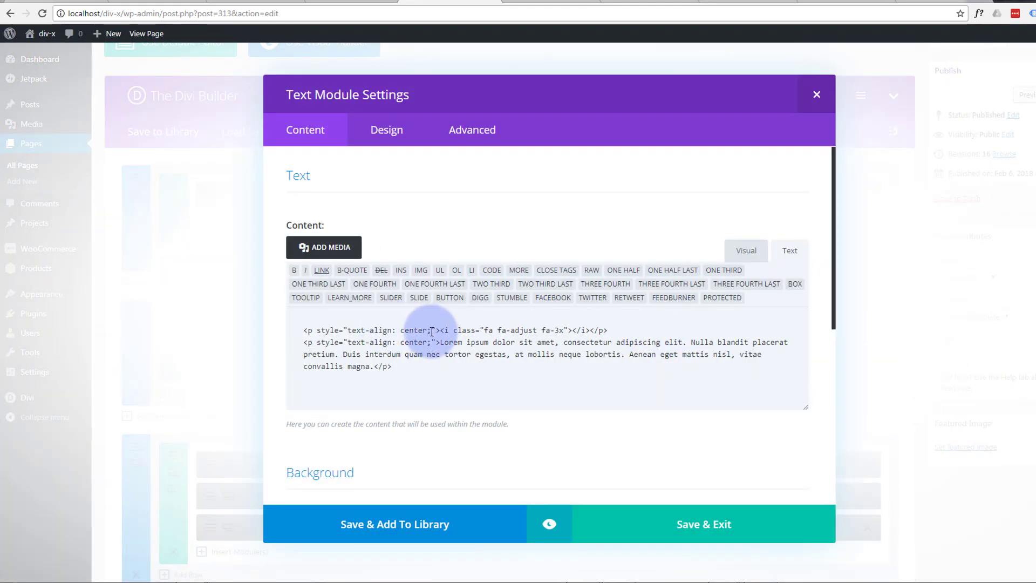
pyautogui.click(492, 339)
pyautogui.click(434, 330)
pyautogui.write('color: #00227a;')
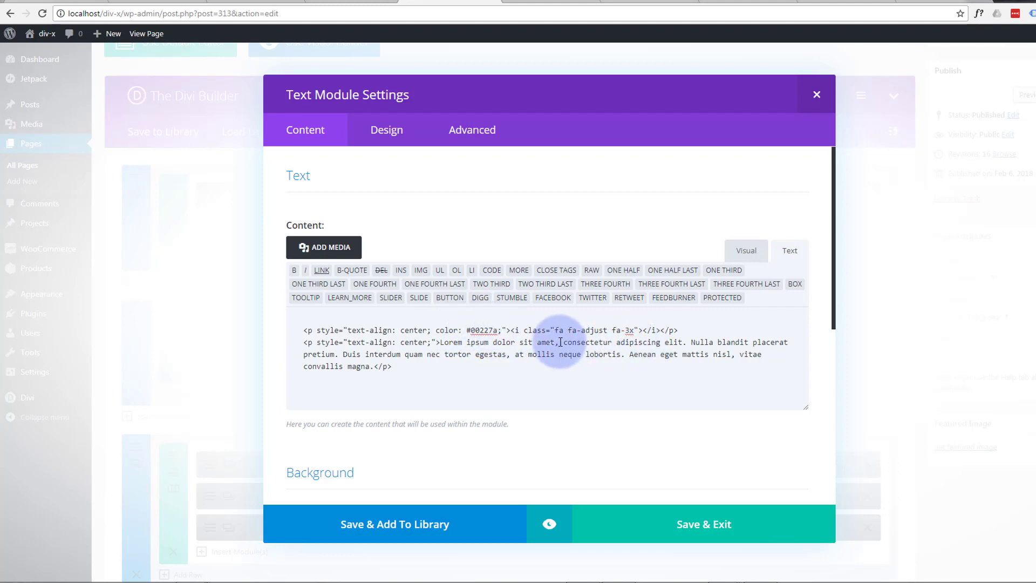
pyautogui.moveTo(625, 330); pyautogui.dragTo(631, 330)
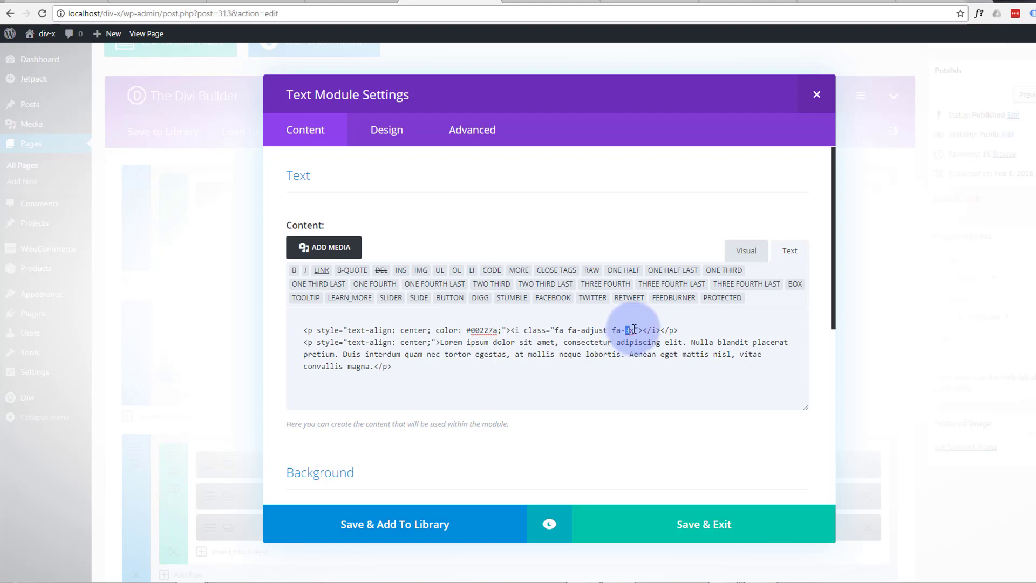
pyautogui.write('5')
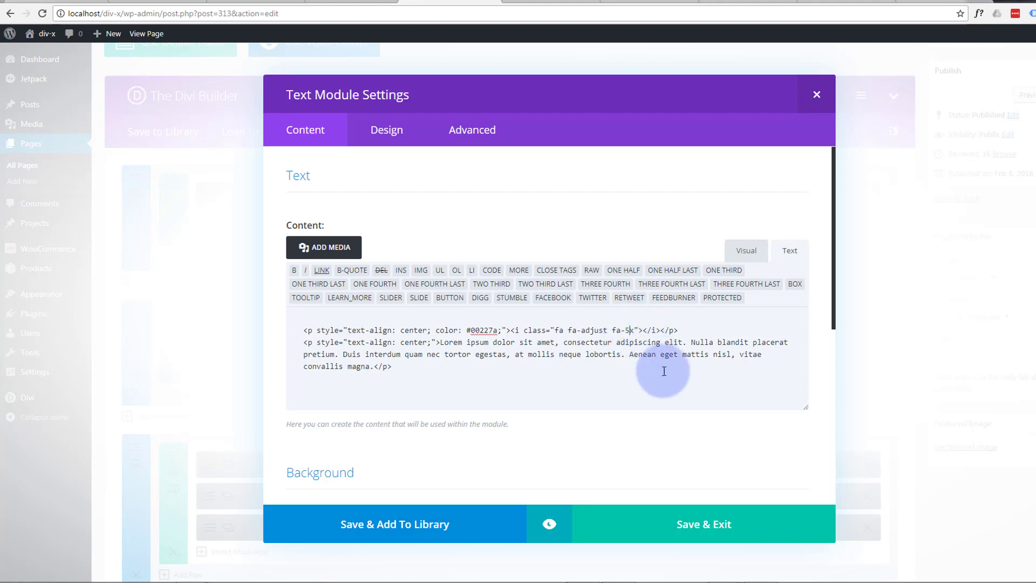
pyautogui.click(705, 526)
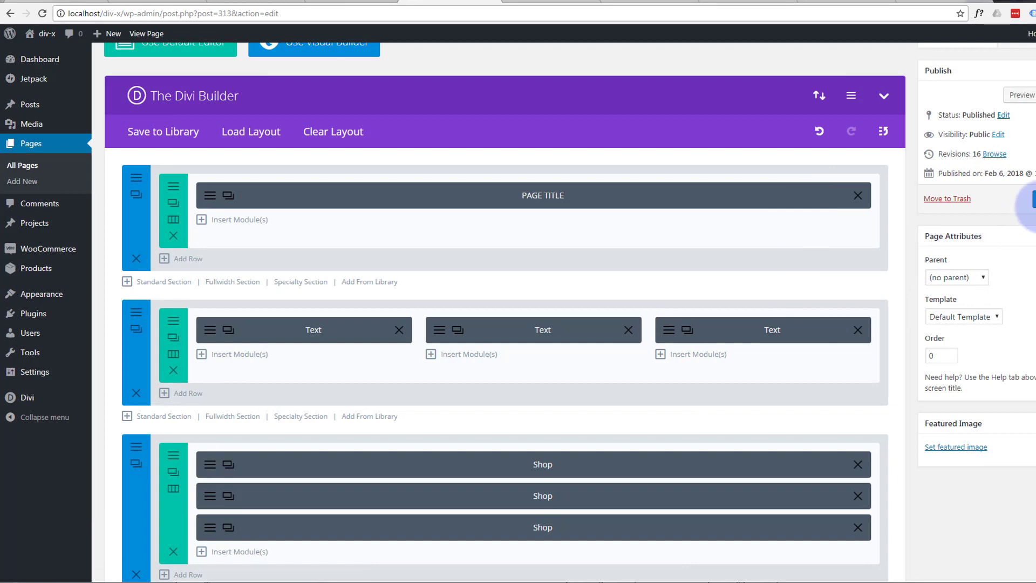
# Update page 2 and view its preview showing the enlarged navy icons
pyautogui.click(1034, 199)
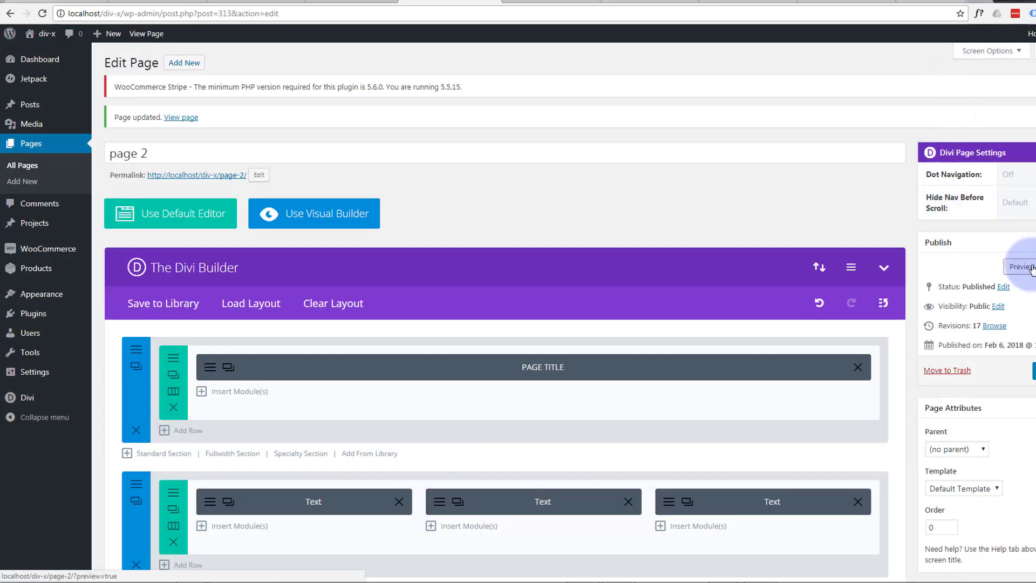
pyautogui.click(540, 2)
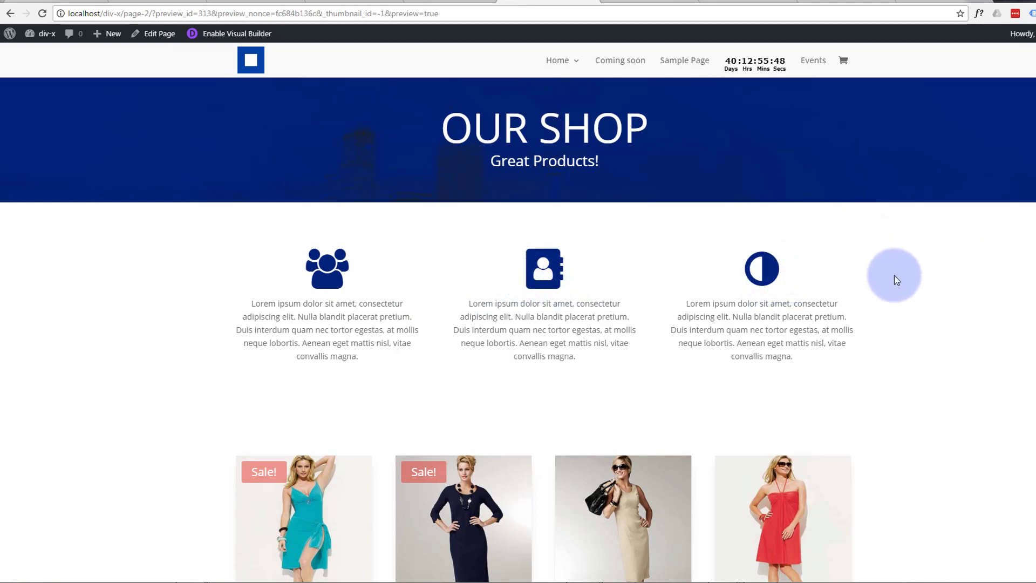
pyautogui.scroll(-1, 894, 278)
pyautogui.scroll(-1, 894, 280)
pyautogui.scroll(2, 894, 279)
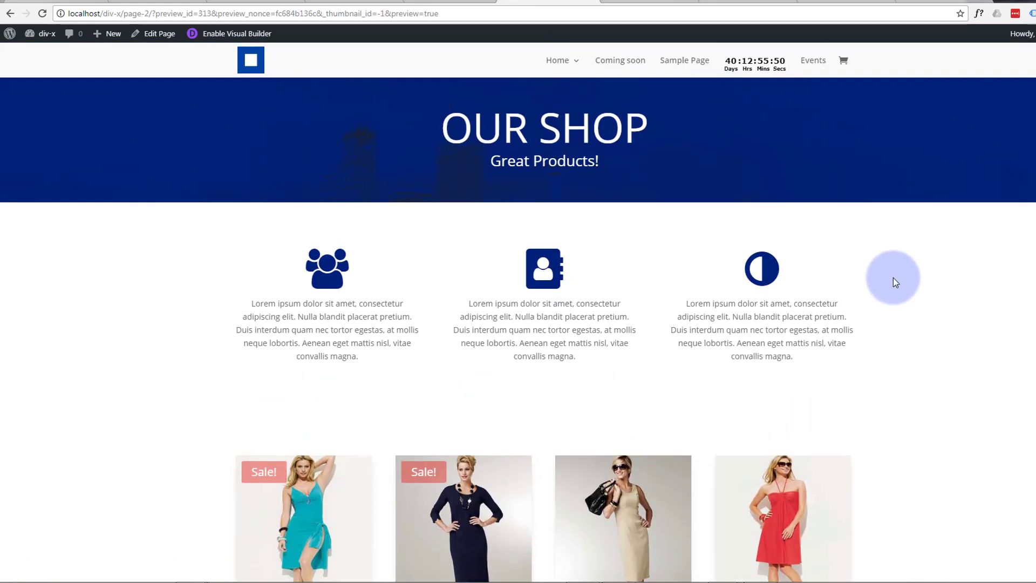